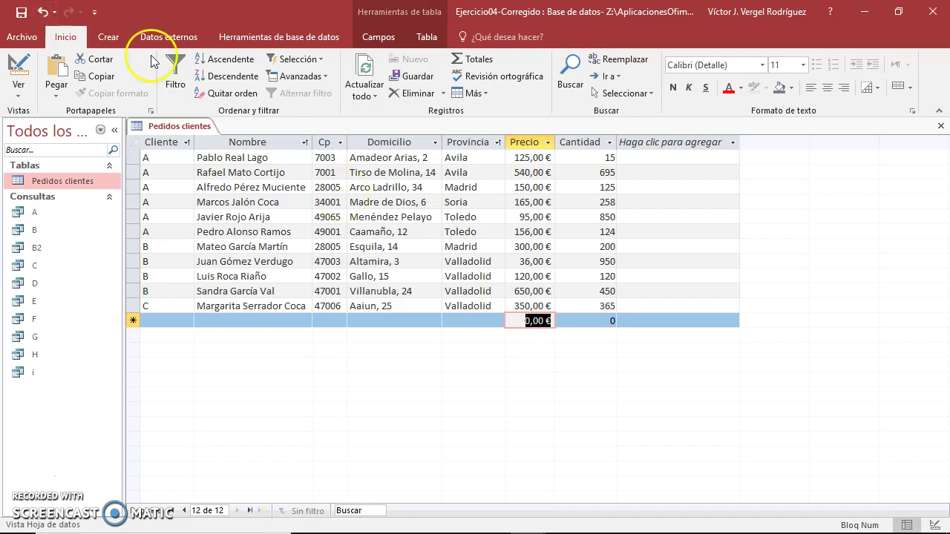
Sort the Pedidos clientes table by Cliente in ascending order and by Nombre in descending order.
{"action": "left_click", "coordinate": [187, 143]}
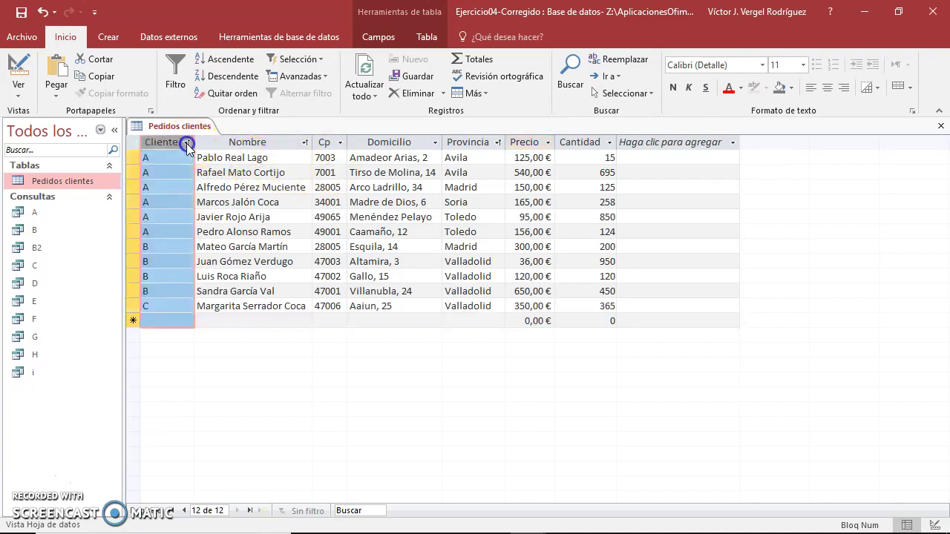
{"action": "left_click", "coordinate": [201, 160]}
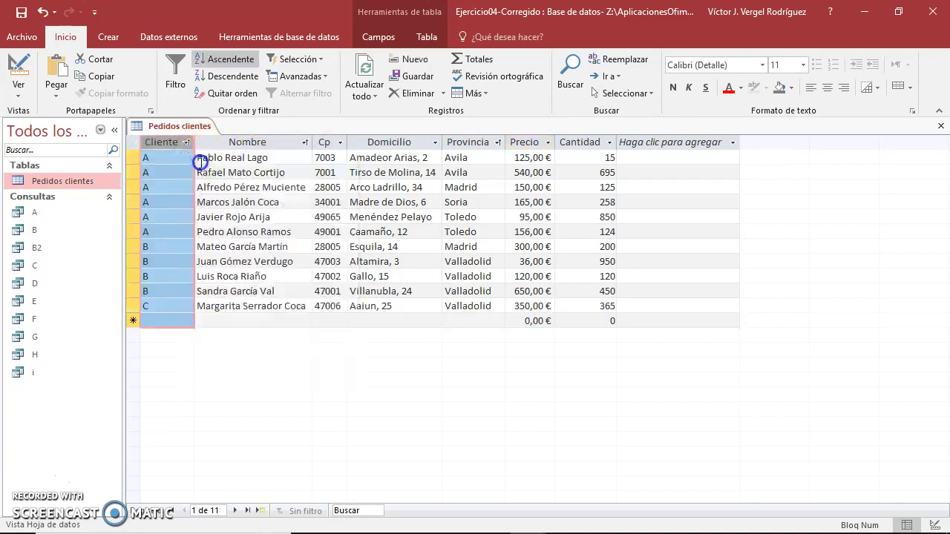
{"action": "left_click", "coordinate": [304, 141]}
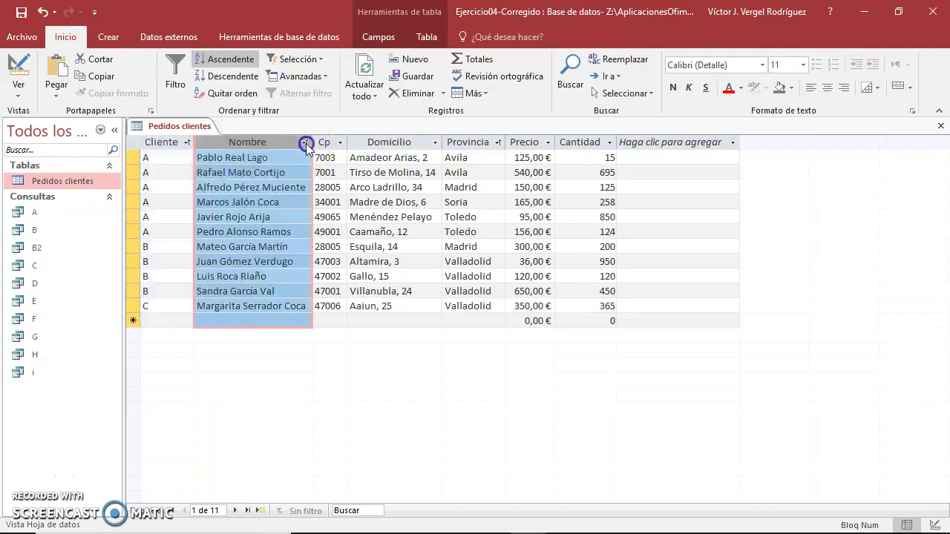
{"action": "left_click", "coordinate": [336, 176]}
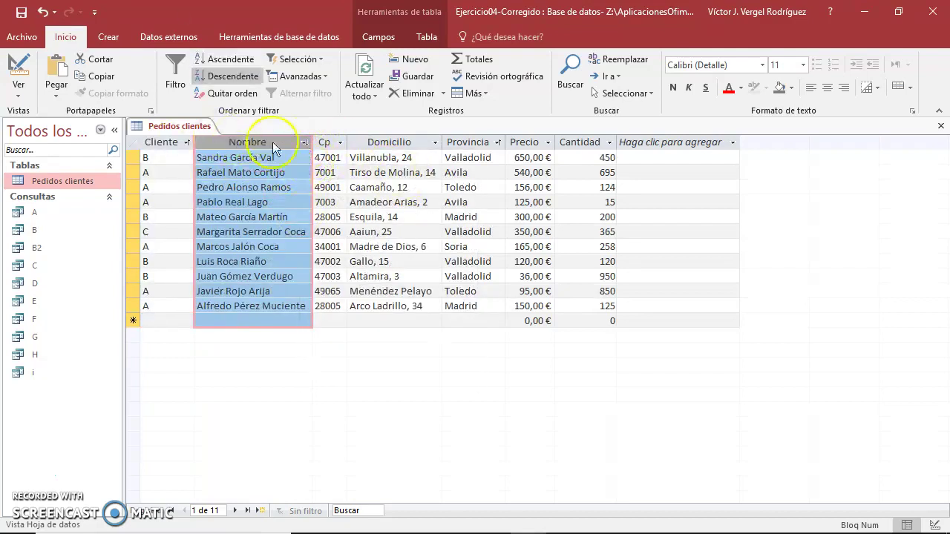
{"action": "left_click", "coordinate": [435, 142]}
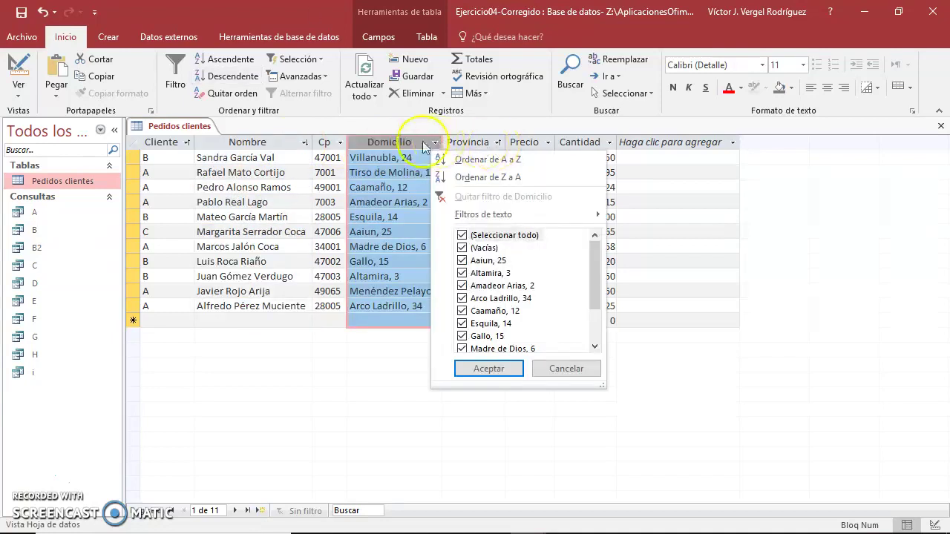
{"action": "left_click", "coordinate": [178, 143]}
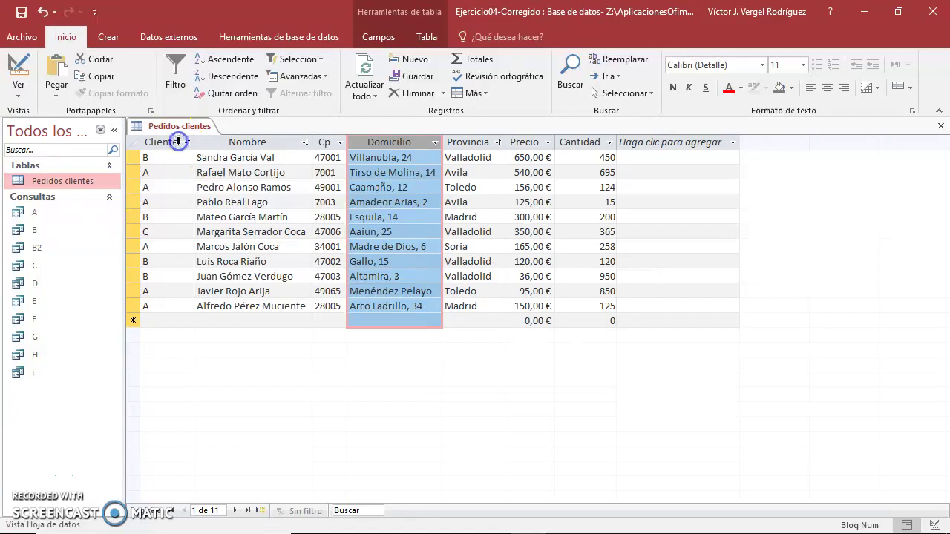
Move the Domicilio column between Precio and Cantidad.
{"action": "left_click_drag", "start_coordinate": [397, 142], "coordinate": [577, 143]}
{"action": "left_click", "coordinate": [433, 143]}
{"action": "left_click_drag", "start_coordinate": [433, 143], "coordinate": [227, 142]}
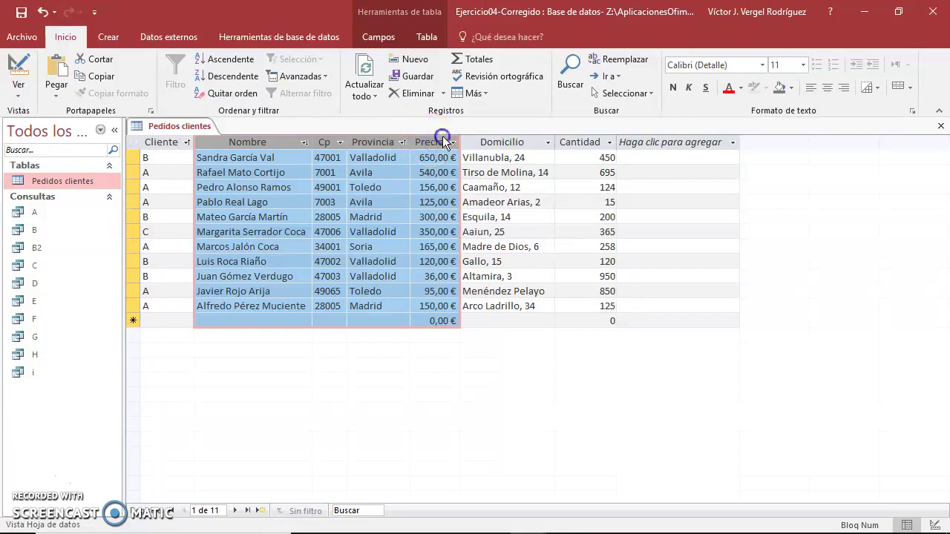
Move the Precio column directly before Cp and make Nombre the first column, ahead of Cliente.
{"action": "left_click", "coordinate": [506, 141]}
{"action": "left_click", "coordinate": [435, 142]}
{"action": "left_click_drag", "start_coordinate": [435, 146], "coordinate": [161, 146]}
{"action": "left_click", "coordinate": [295, 152]}
{"action": "left_click", "coordinate": [297, 147]}
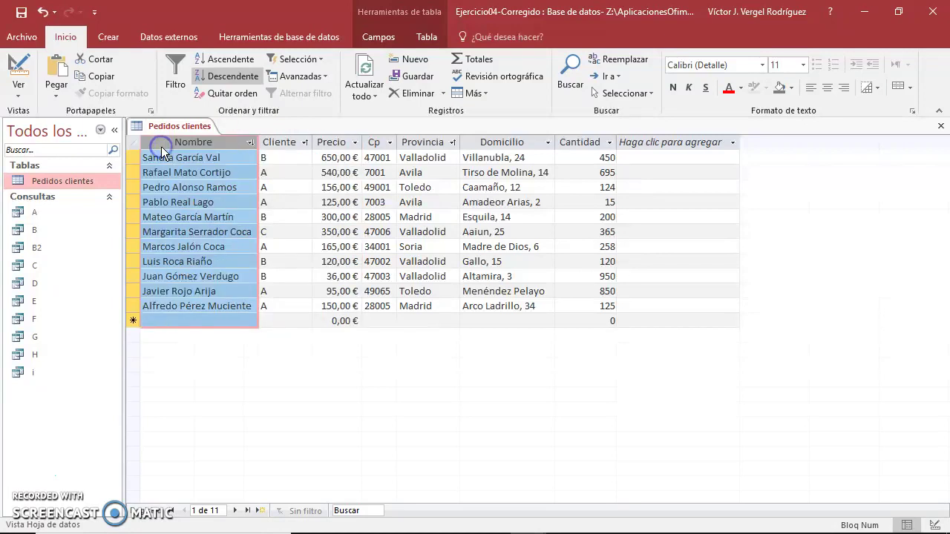
{"action": "left_click", "coordinate": [223, 162]}
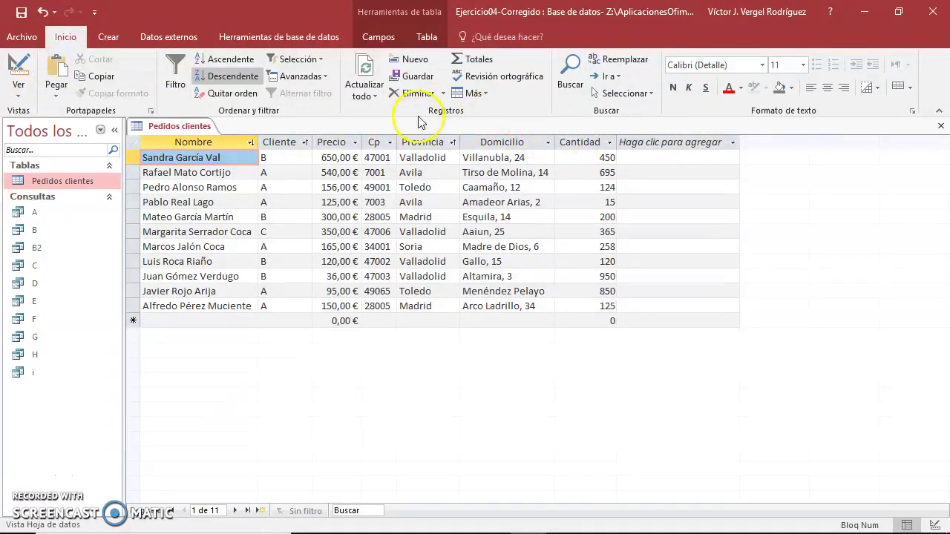
Add a totals row to the table and set the Cantidad column's total to Suma.
{"action": "left_click", "coordinate": [287, 143]}
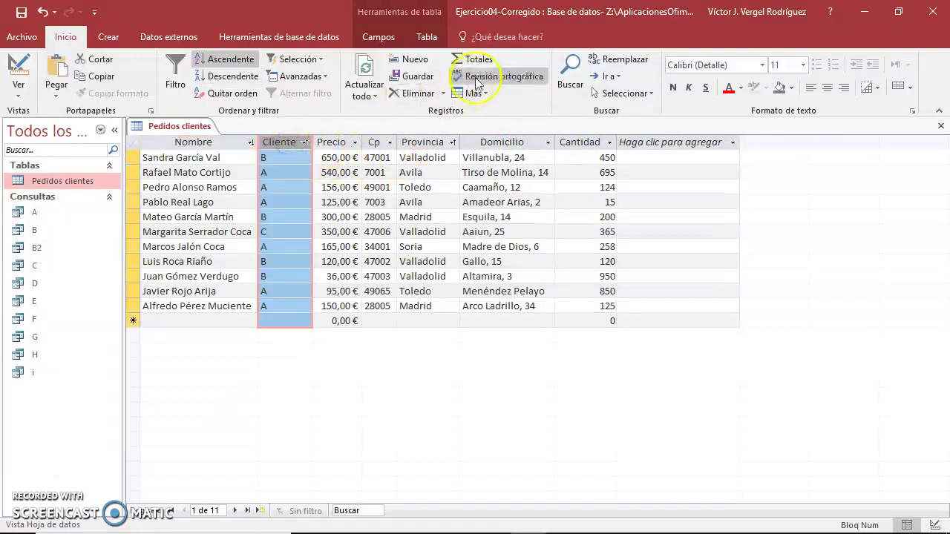
{"action": "left_click", "coordinate": [596, 142]}
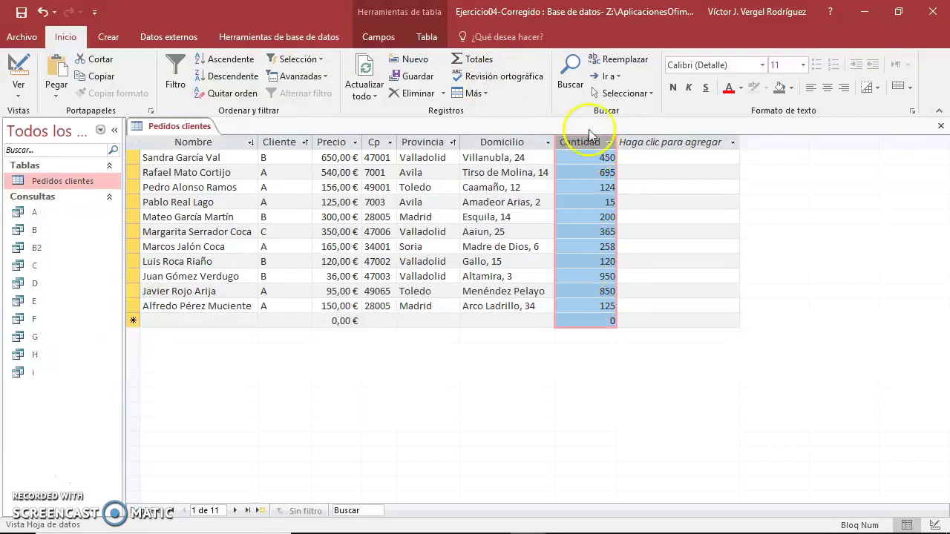
{"action": "left_click", "coordinate": [477, 60]}
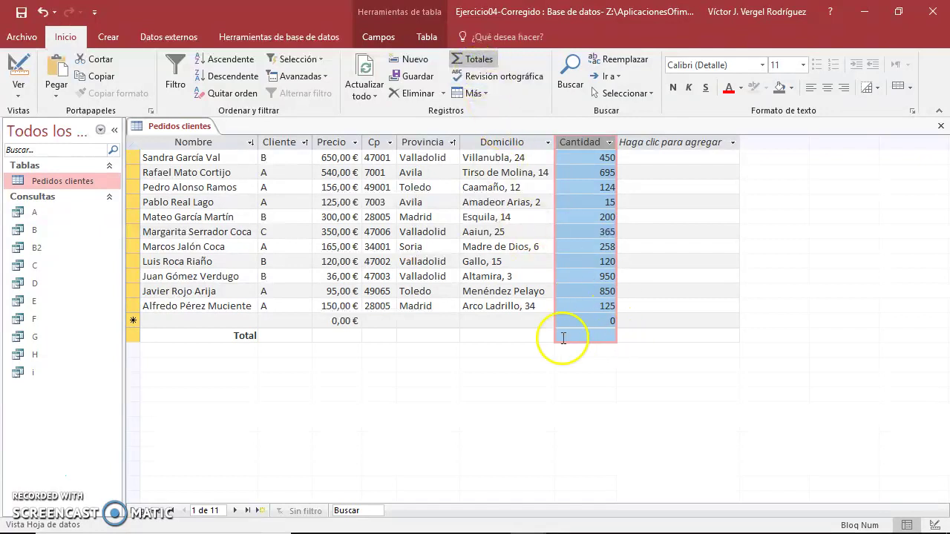
{"action": "left_click", "coordinate": [607, 336]}
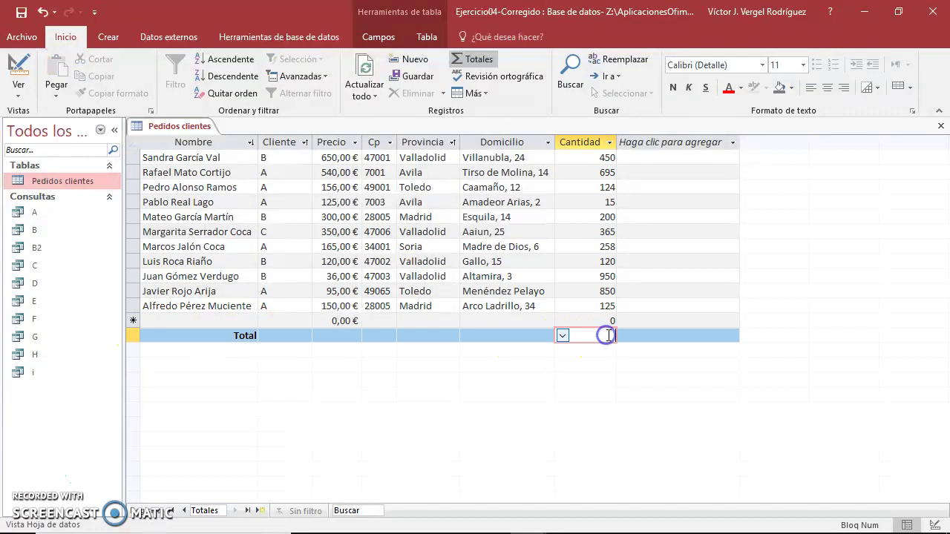
{"action": "left_click", "coordinate": [562, 337]}
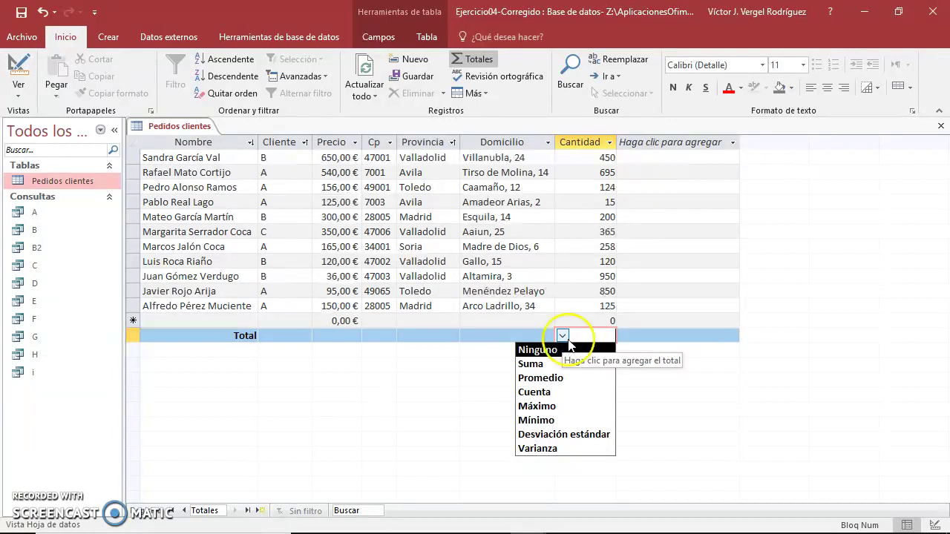
{"action": "left_click", "coordinate": [568, 364]}
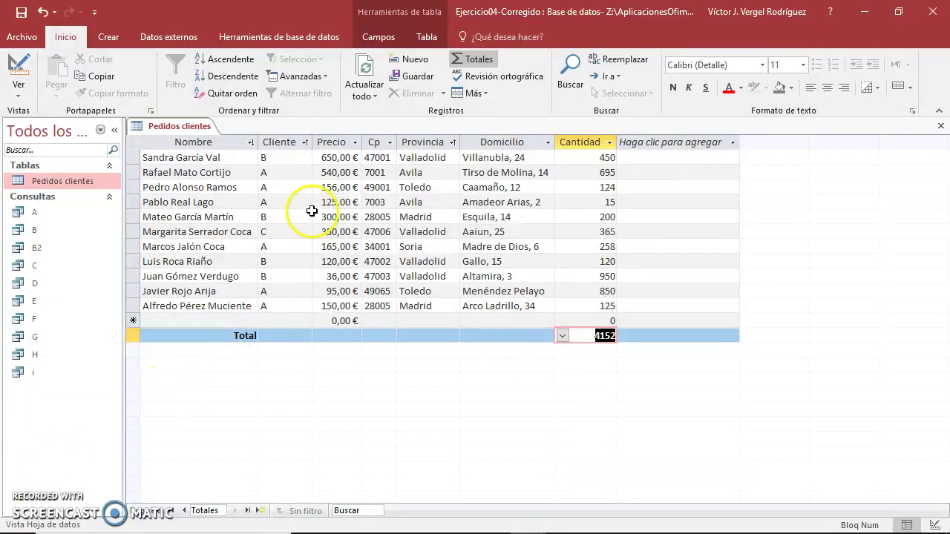
Try bold, italic and underline on the datasheet text and turn all three off again.
{"action": "left_click", "coordinate": [336, 139]}
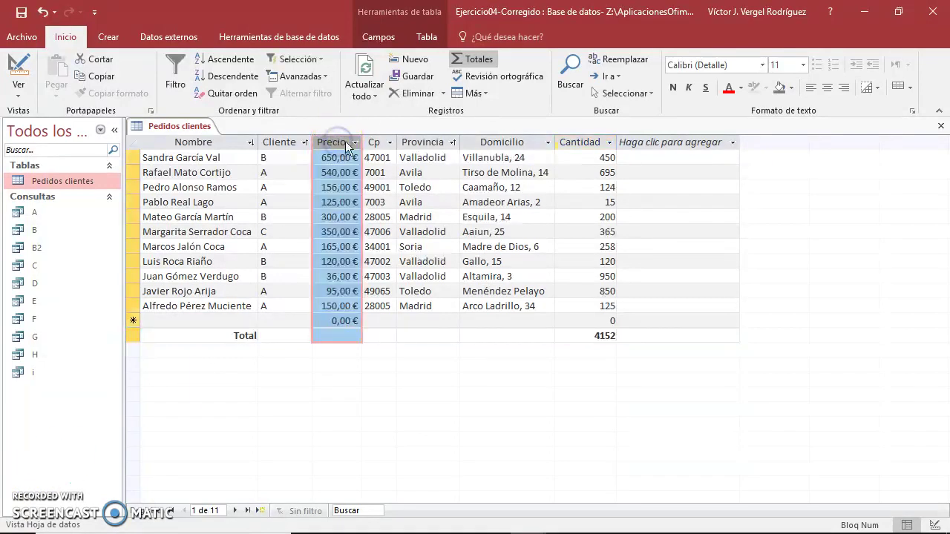
{"action": "left_click", "coordinate": [673, 88]}
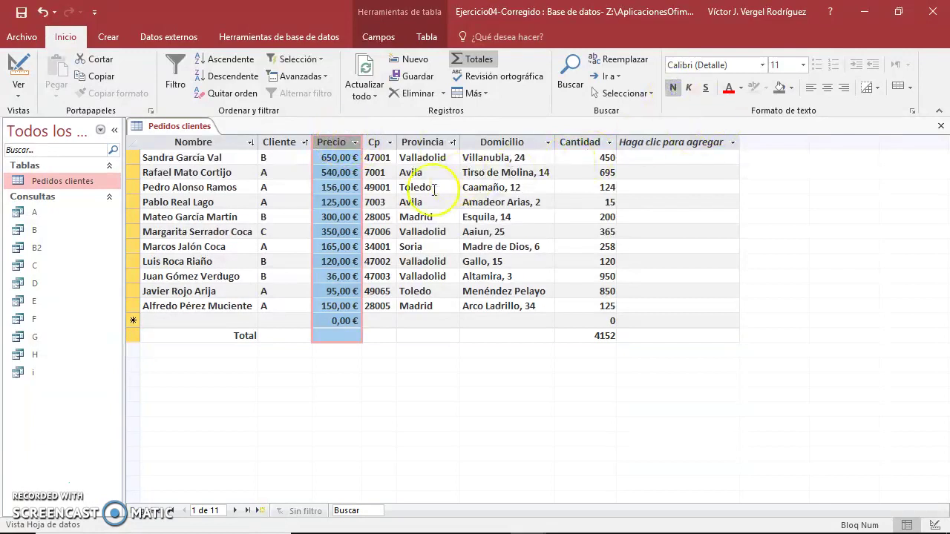
{"action": "left_click", "coordinate": [689, 88]}
{"action": "left_click", "coordinate": [704, 88]}
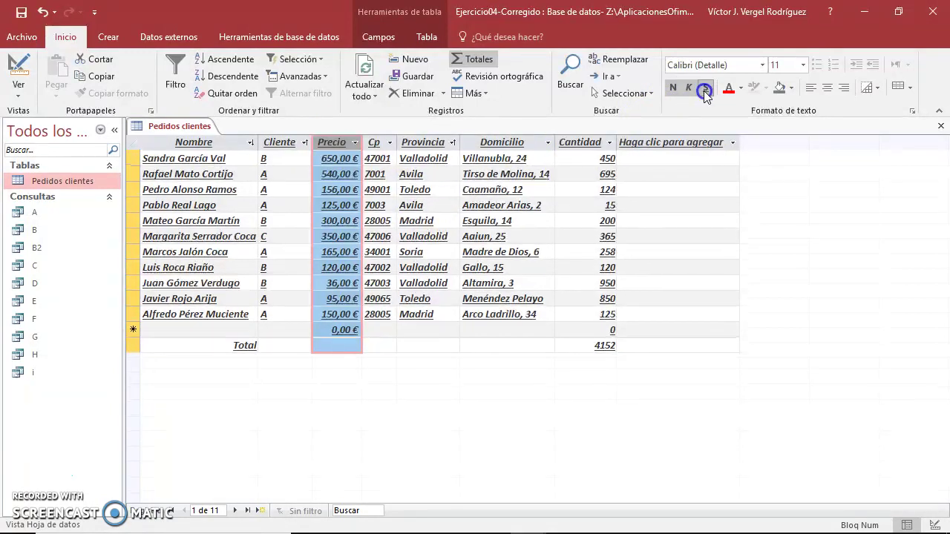
{"action": "left_click", "coordinate": [705, 88]}
{"action": "left_click", "coordinate": [690, 88]}
{"action": "left_click", "coordinate": [672, 87]}
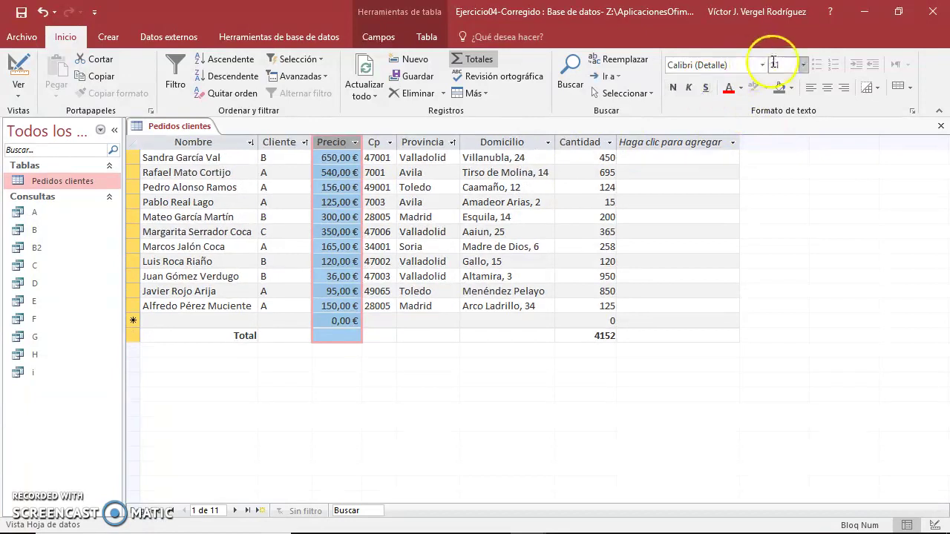
{"action": "left_click", "coordinate": [698, 75]}
{"action": "left_click", "coordinate": [768, 33]}
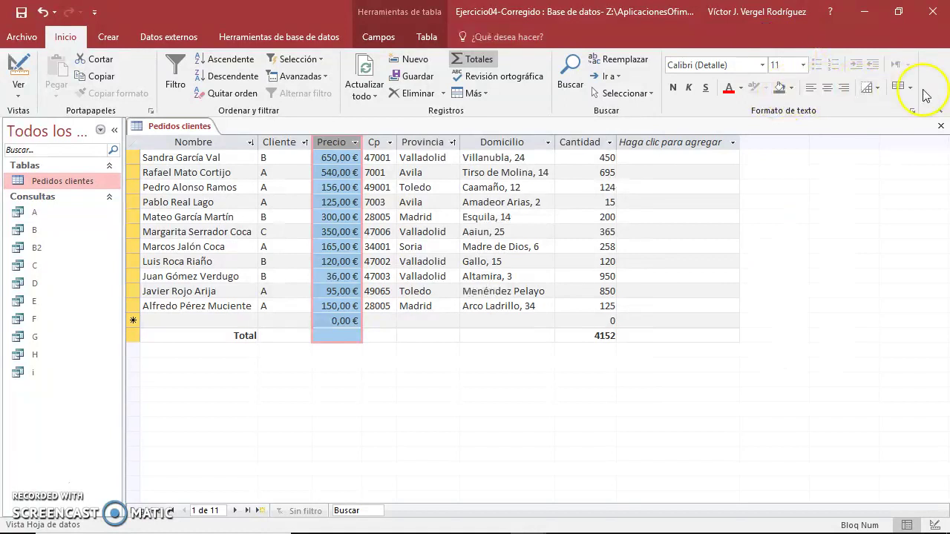
Filter the Cliente column to show only the records with value A.
{"action": "left_click", "coordinate": [221, 157]}
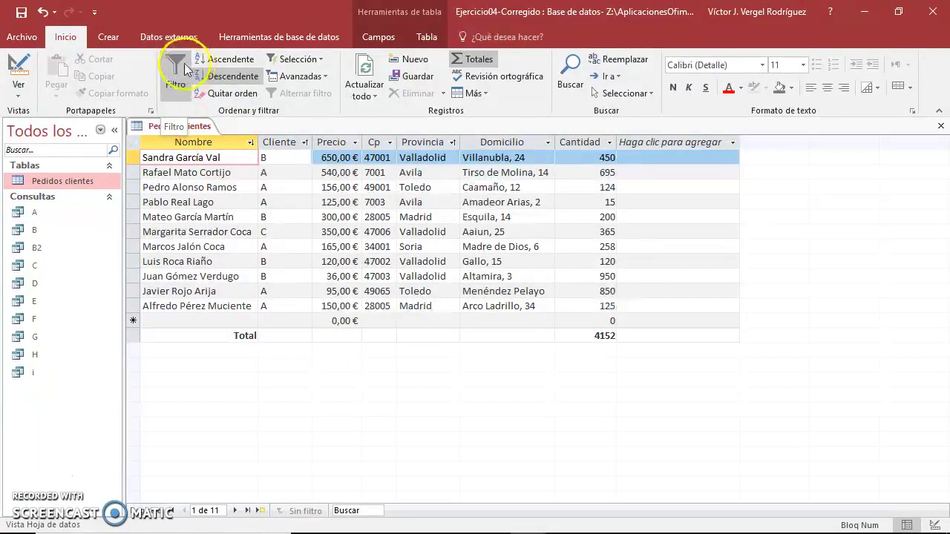
{"action": "left_click", "coordinate": [289, 142]}
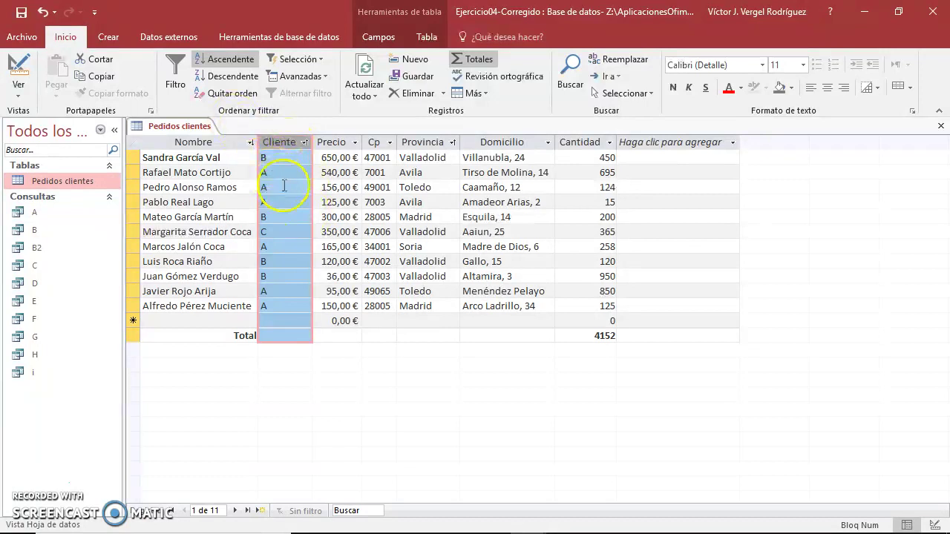
{"action": "left_click", "coordinate": [175, 72]}
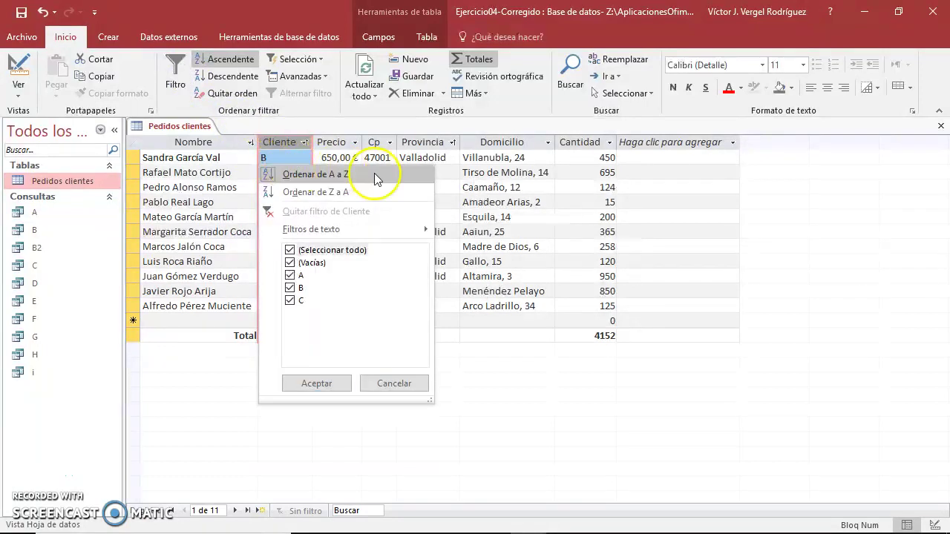
{"action": "left_click", "coordinate": [277, 149]}
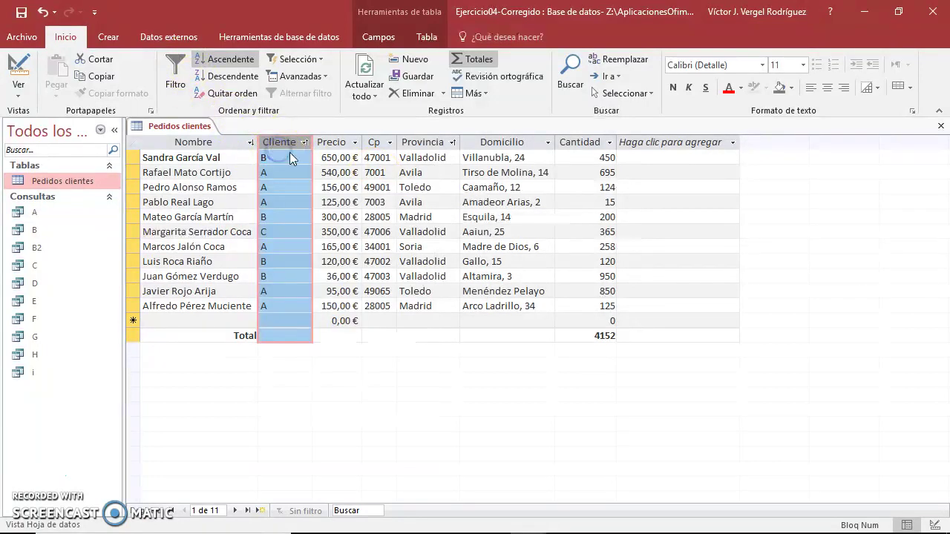
{"action": "left_click", "coordinate": [176, 72]}
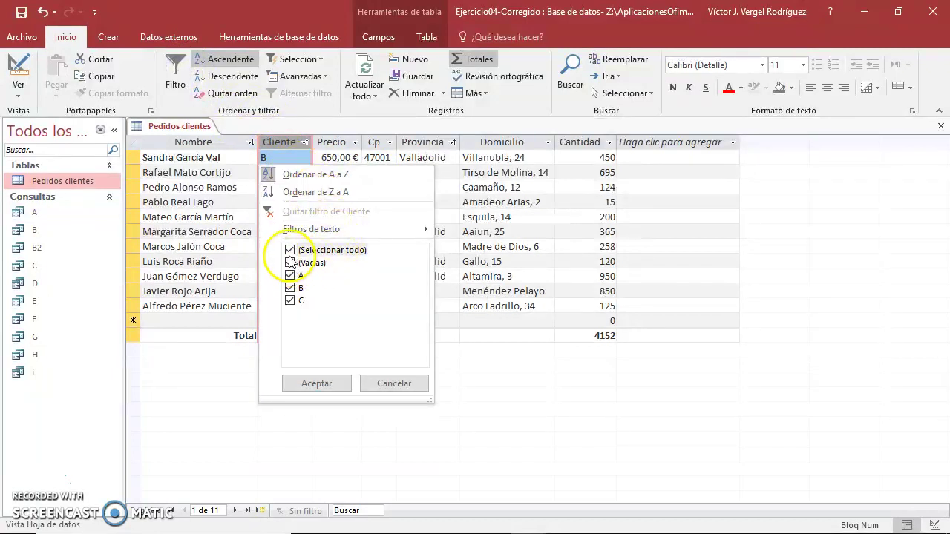
{"action": "left_click", "coordinate": [290, 250]}
{"action": "left_click", "coordinate": [290, 275]}
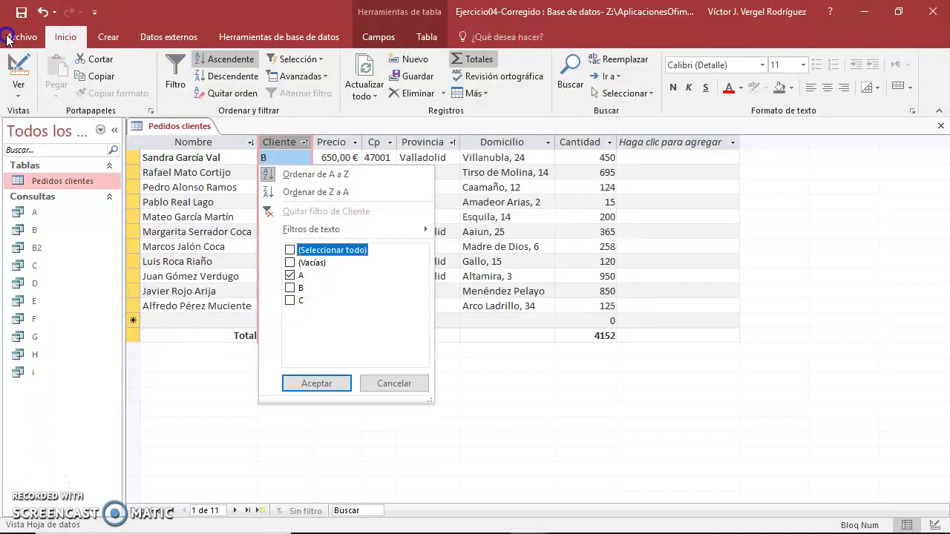
{"action": "left_click", "coordinate": [333, 392]}
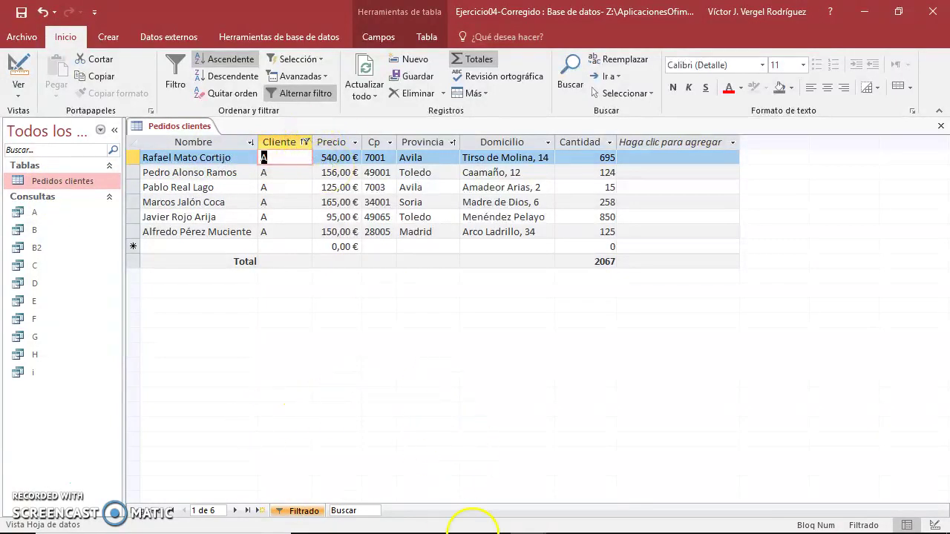
{"action": "mouse_move", "coordinate": [512, 529]}
{"action": "key", "text": "super"}
{"action": "type", "text": "rec"}
{"action": "key", "text": "BackSpace"}
{"action": "type", "text": "gi"}
{"action": "key", "text": "BackSpace"}
{"action": "key", "text": "BackSpace"}
{"action": "key", "text": "BackSpace"}
{"action": "key", "text": "BackSpace"}
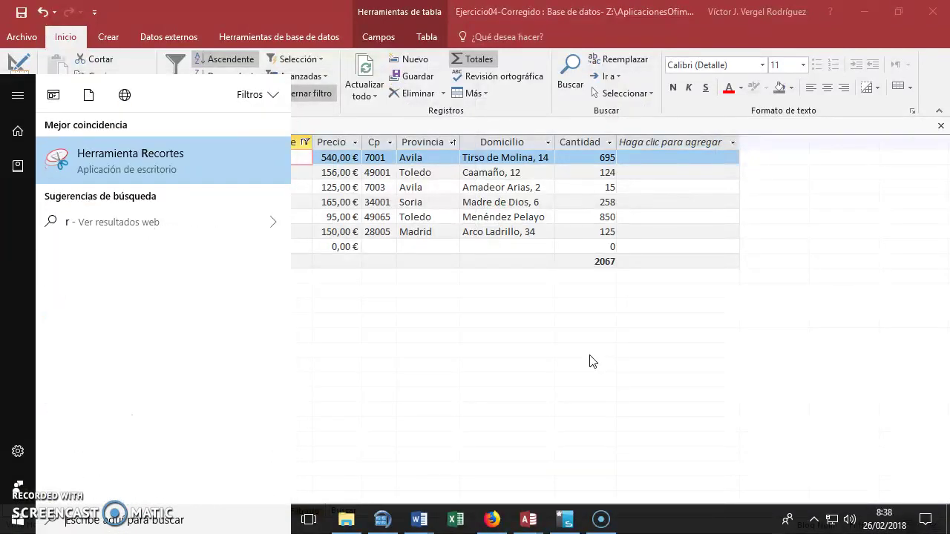
{"action": "key", "text": "Escape"}
{"action": "left_click", "coordinate": [34, 502]}
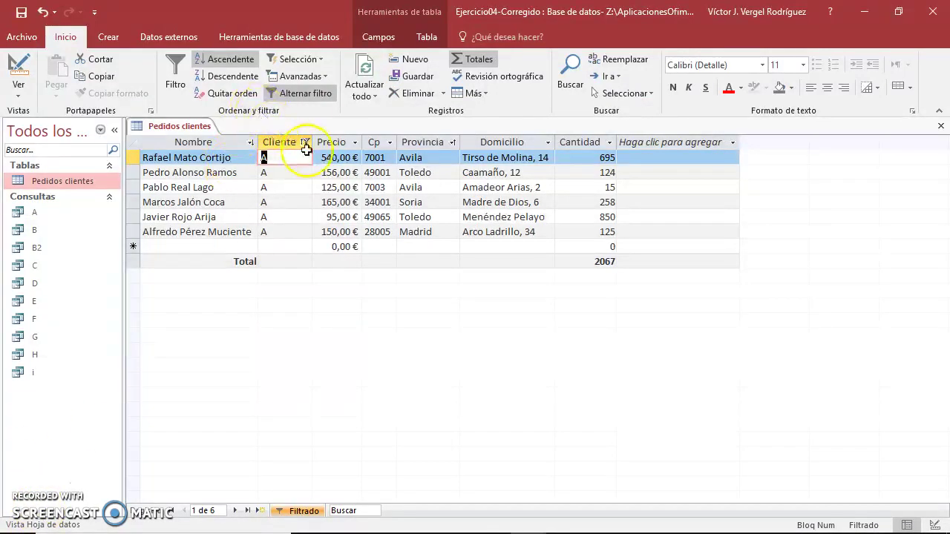
Turn off the Cliente filter and clear all sorting from the table, keeping the totals row on.
{"action": "left_click", "coordinate": [304, 95]}
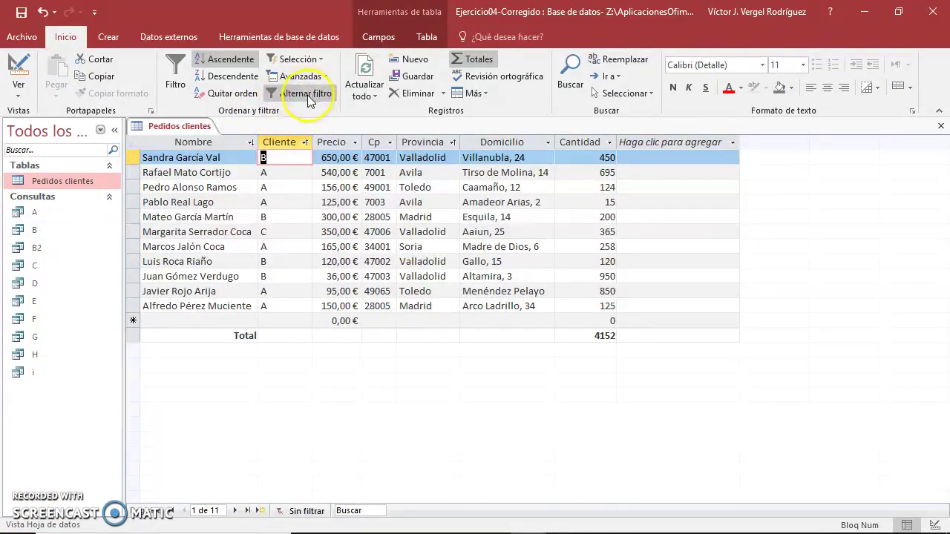
{"action": "left_click", "coordinate": [227, 94]}
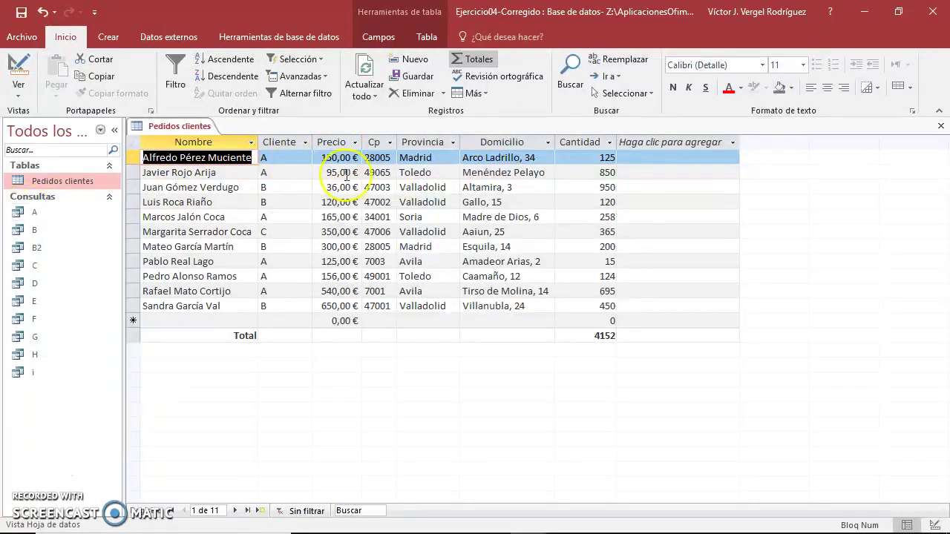
{"action": "left_click", "coordinate": [478, 59]}
{"action": "left_click", "coordinate": [479, 59]}
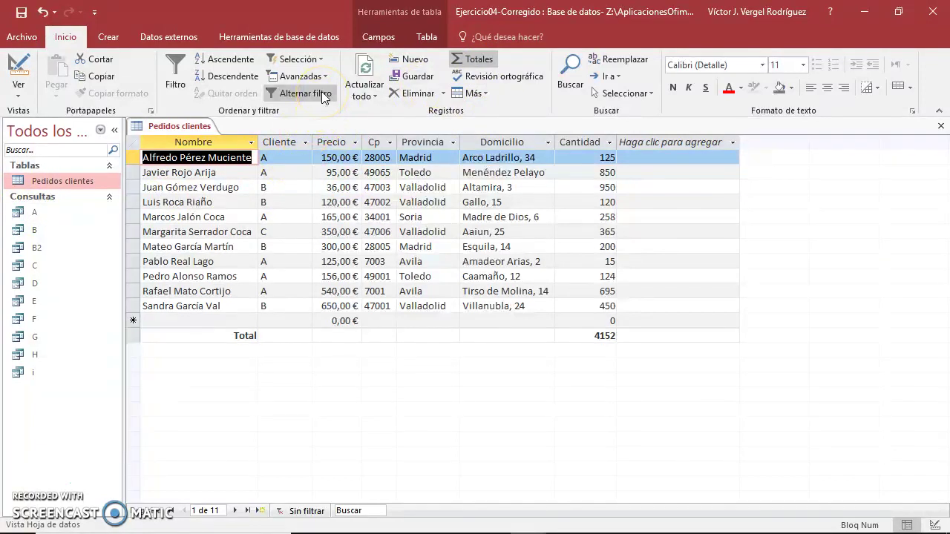
Copy all table columns from Nombre through Cantidad.
{"action": "left_click_drag", "start_coordinate": [196, 142], "coordinate": [659, 143]}
{"action": "right_click", "coordinate": [489, 141]}
{"action": "left_click", "coordinate": [523, 191]}
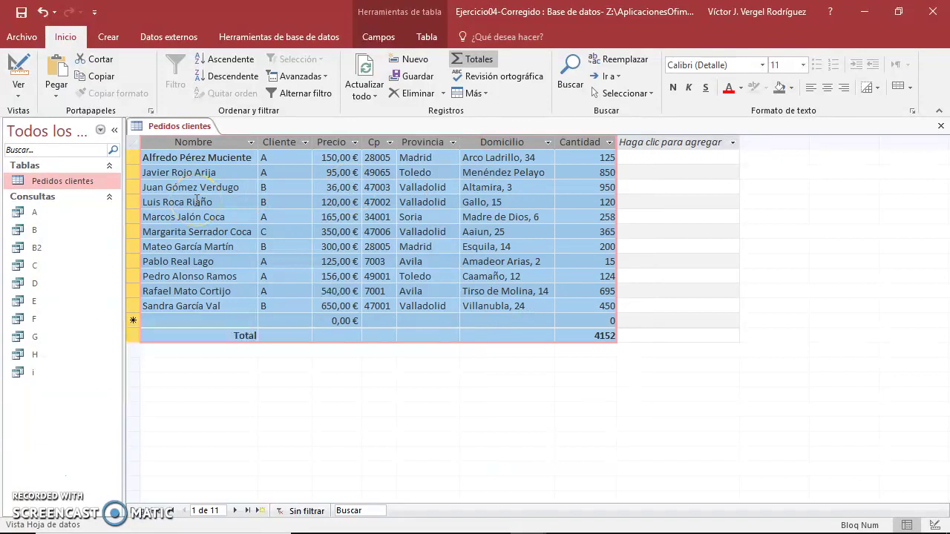
Switch to Excel 2016 by launching it from a system search for "excel".
{"action": "key", "text": "super"}
{"action": "type", "text": "excel"}
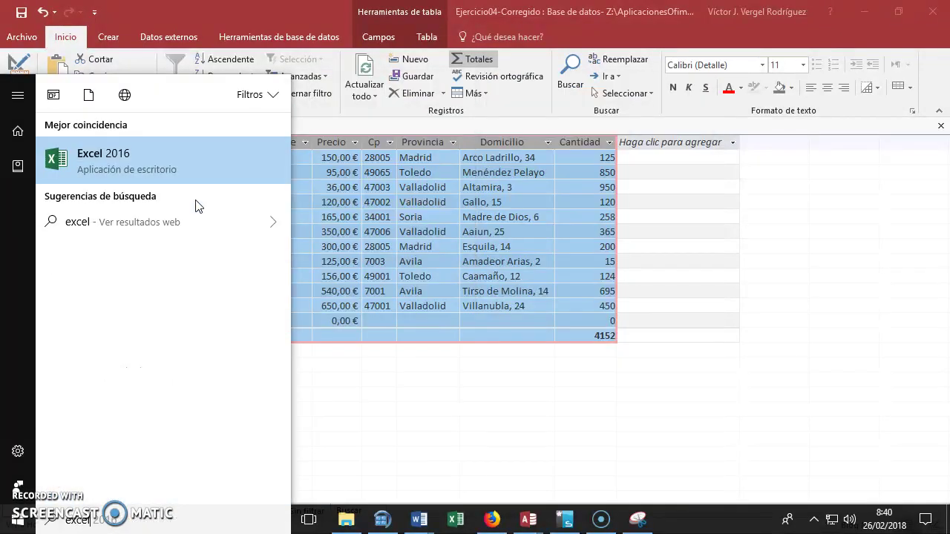
{"action": "left_click", "coordinate": [128, 162]}
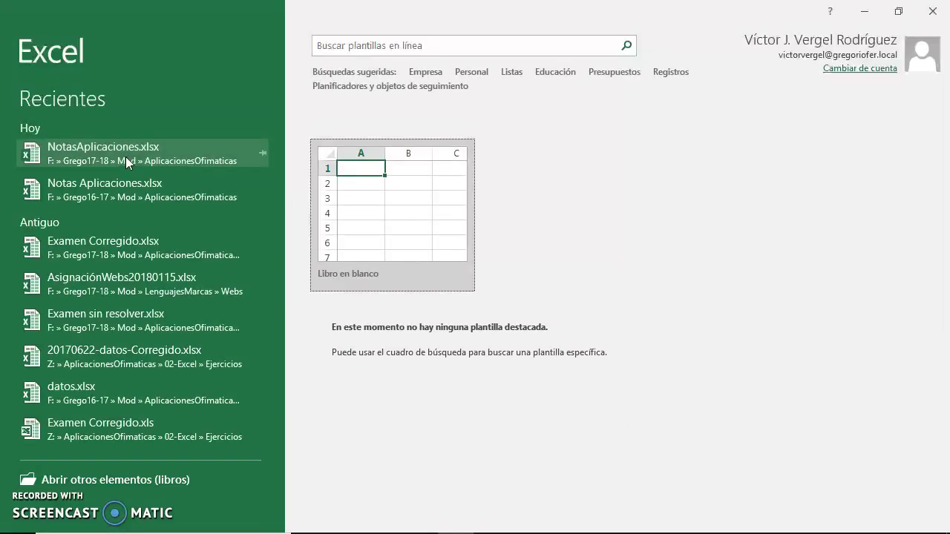
Create a blank workbook and paste the copied Access table data starting at cell A1.
{"action": "left_click", "coordinate": [392, 221]}
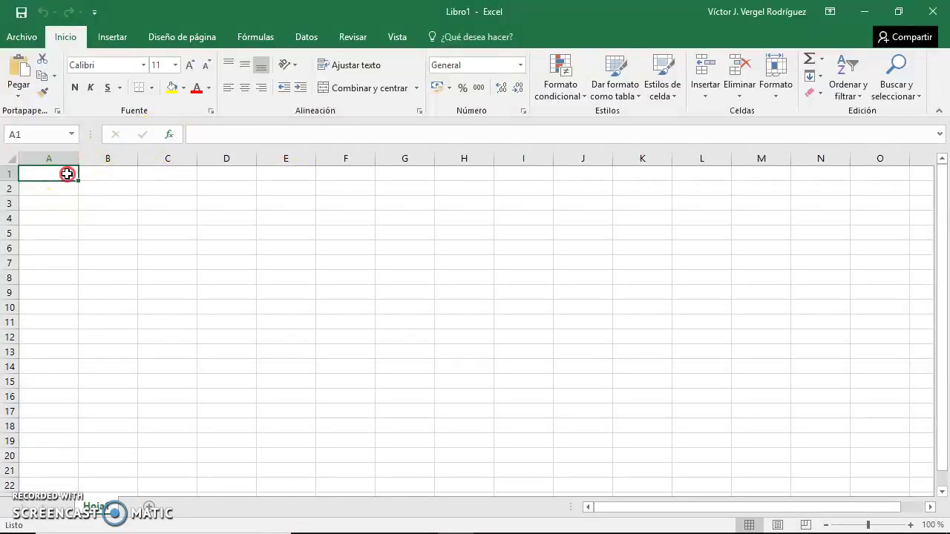
{"action": "right_click", "coordinate": [68, 173]}
{"action": "left_click", "coordinate": [104, 242]}
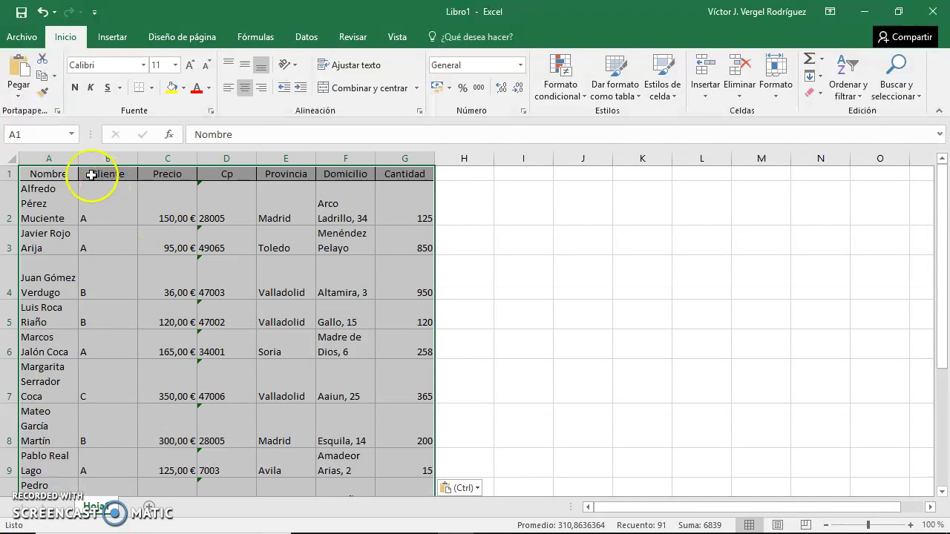
Auto-fit the width of all worksheet columns and widen the Nombre column so each full name fits on one line.
{"action": "left_click", "coordinate": [16, 157]}
{"action": "double_click", "coordinate": [77, 158]}
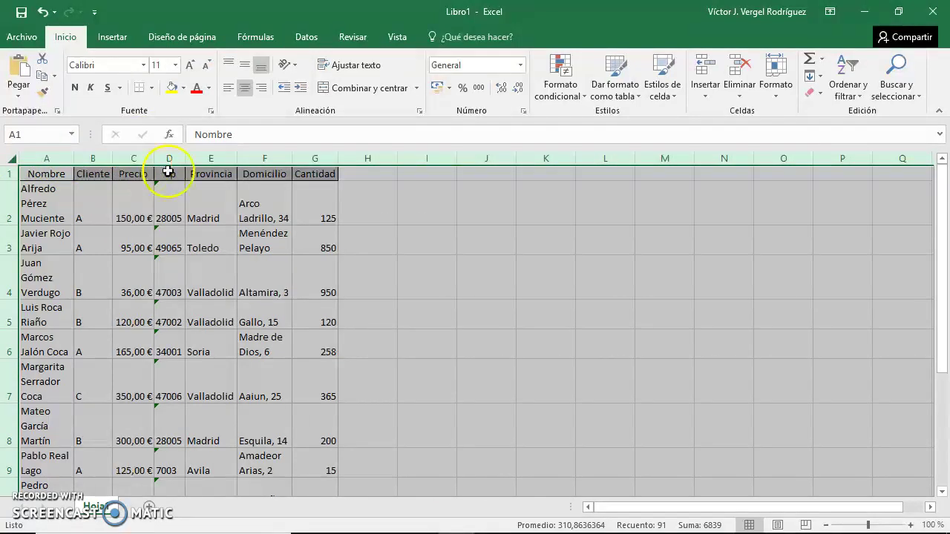
{"action": "left_click", "coordinate": [87, 189]}
{"action": "left_click_drag", "start_coordinate": [74, 158], "coordinate": [193, 158]}
{"action": "left_click", "coordinate": [64, 159]}
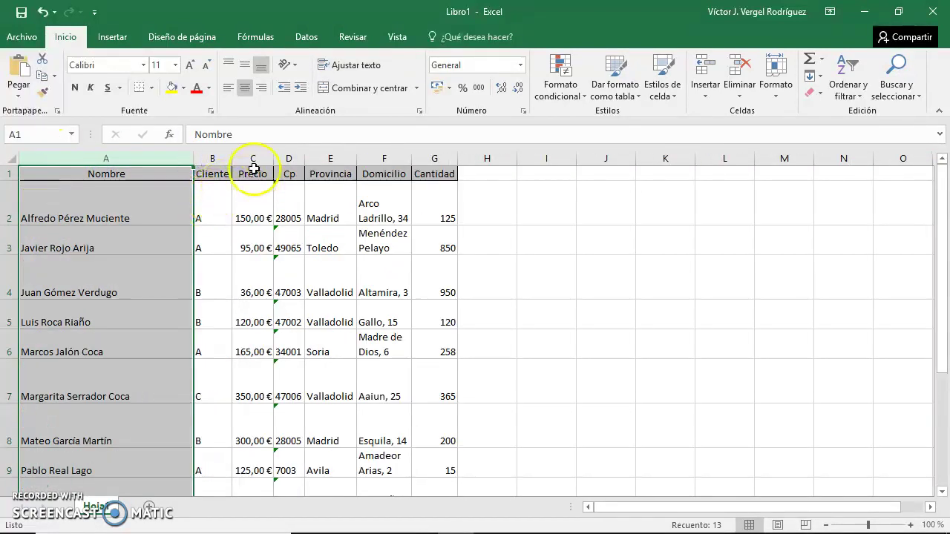
Widen the Domicilio column to fit the addresses and reduce all rows to a uniform single-line height.
{"action": "left_click", "coordinate": [377, 158]}
{"action": "left_click_drag", "start_coordinate": [411, 158], "coordinate": [510, 160]}
{"action": "left_click", "coordinate": [10, 158]}
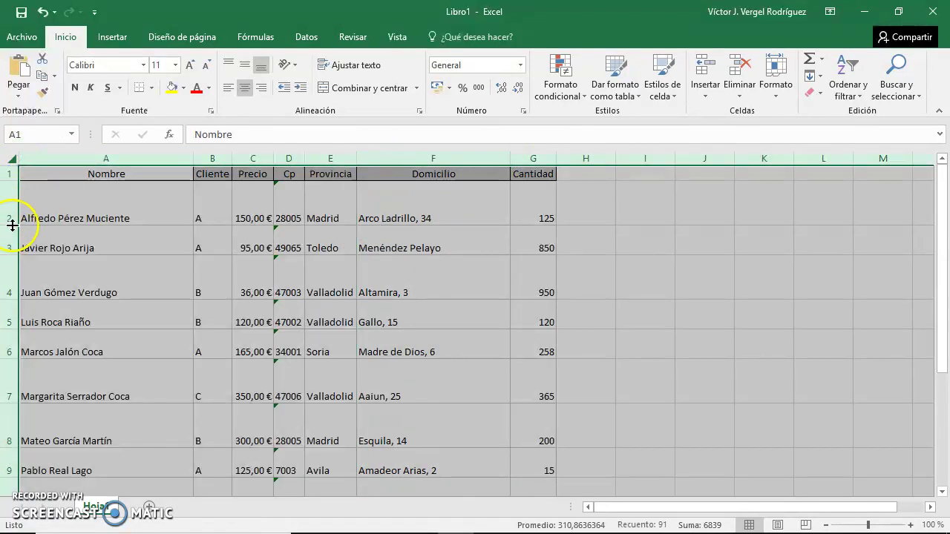
{"action": "left_click_drag", "start_coordinate": [10, 226], "coordinate": [10, 196]}
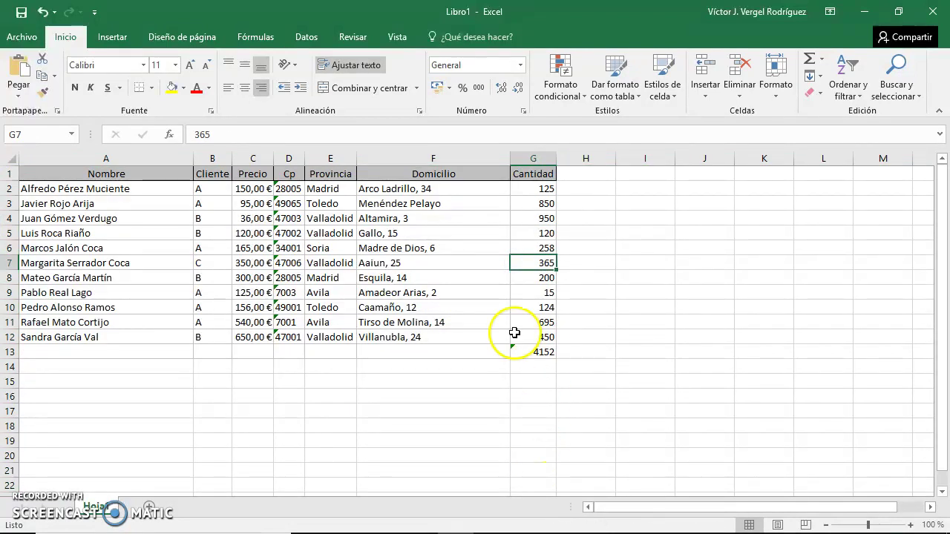
Switch back to Access and select single columns of the Pedidos clientes table, first Nombre and then Cp.
{"action": "key", "text": "alt+Tab"}
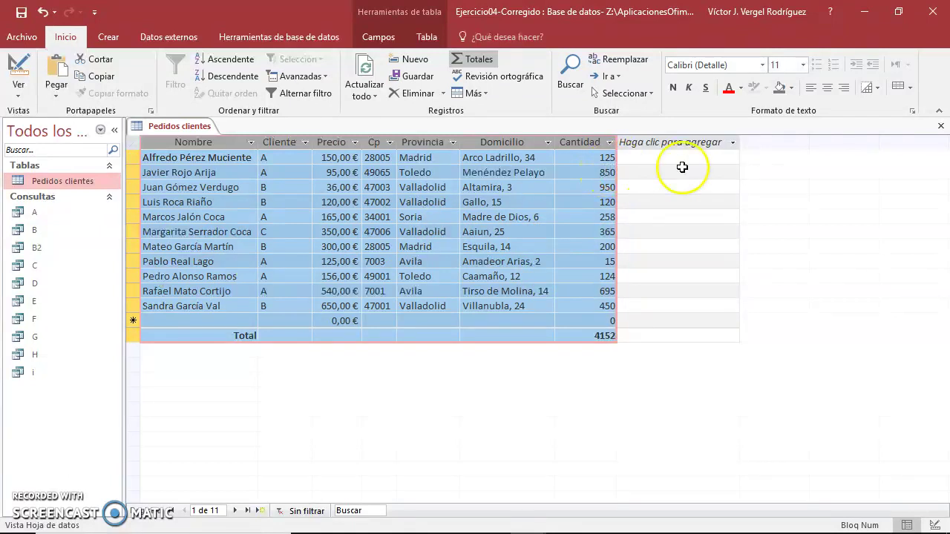
{"action": "left_click", "coordinate": [489, 143]}
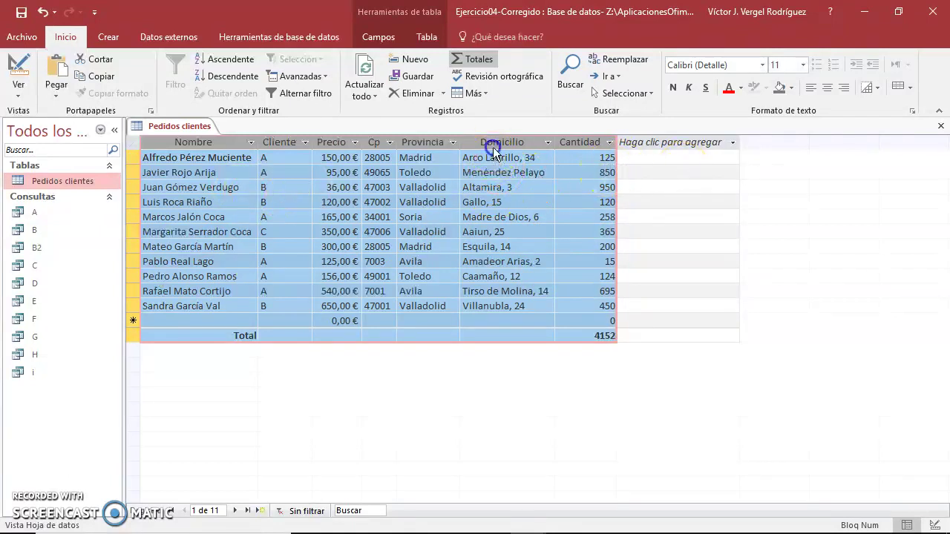
{"action": "left_click", "coordinate": [271, 158]}
{"action": "left_click", "coordinate": [206, 142]}
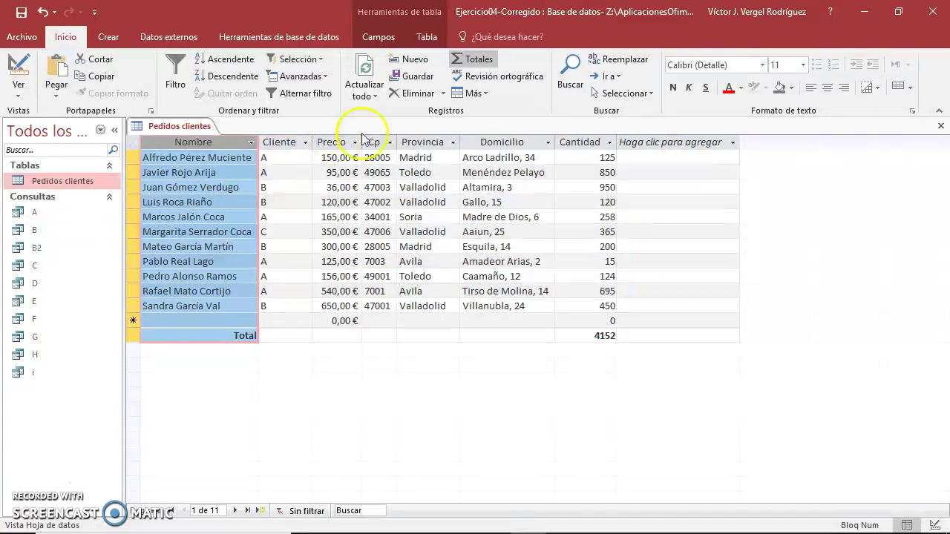
{"action": "left_click", "coordinate": [383, 141]}
{"action": "left_click", "coordinate": [238, 144]}
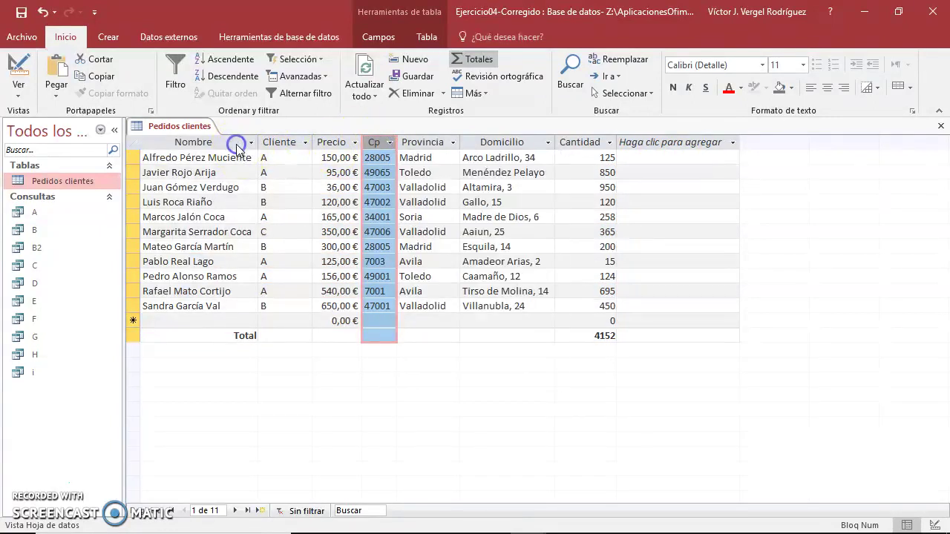
Select the block of adjacent columns from Provincia back to Nombre in the Pedidos clientes table.
{"action": "double_click", "coordinate": [236, 143]}
{"action": "left_click", "coordinate": [240, 158]}
{"action": "left_click", "coordinate": [206, 141]}
{"action": "left_click", "coordinate": [348, 143]}
{"action": "left_click", "coordinate": [354, 142]}
{"action": "left_click", "coordinate": [423, 142]}
{"action": "left_click_drag", "start_coordinate": [409, 141], "coordinate": [145, 142]}
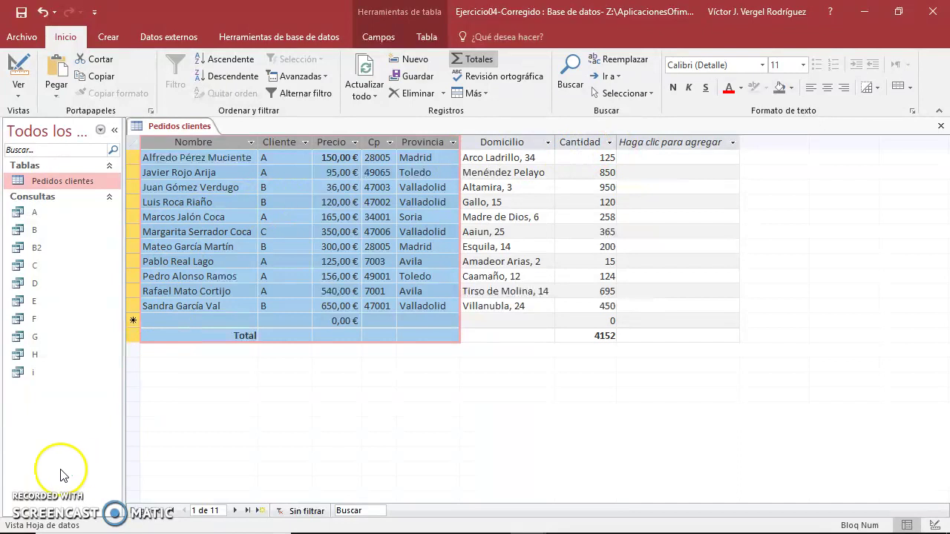
{"action": "left_click", "coordinate": [600, 172]}
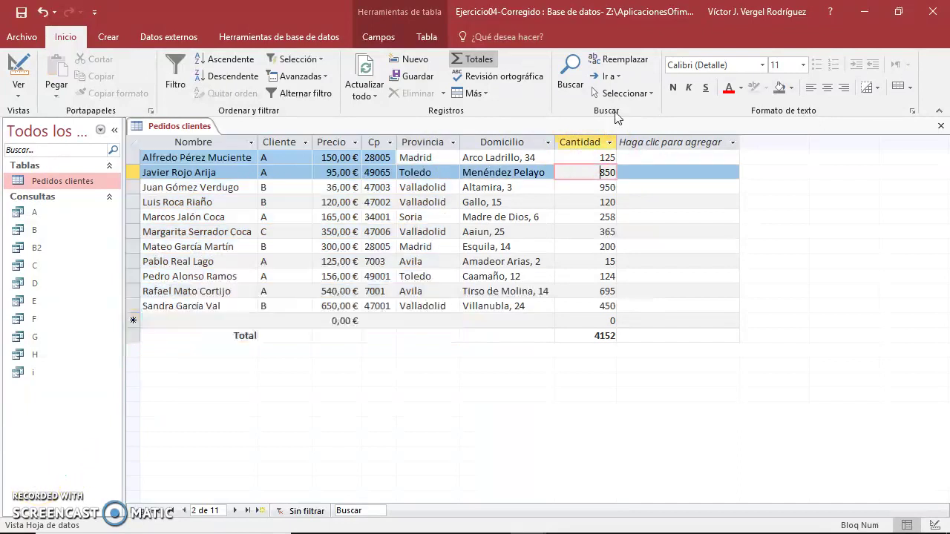
{"action": "left_click", "coordinate": [614, 60]}
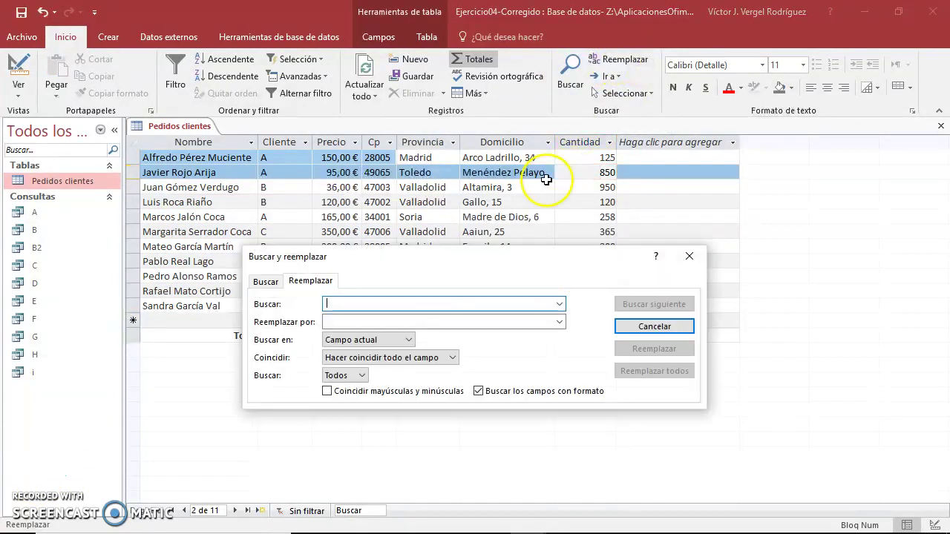
{"action": "left_click_drag", "start_coordinate": [388, 259], "coordinate": [570, 324]}
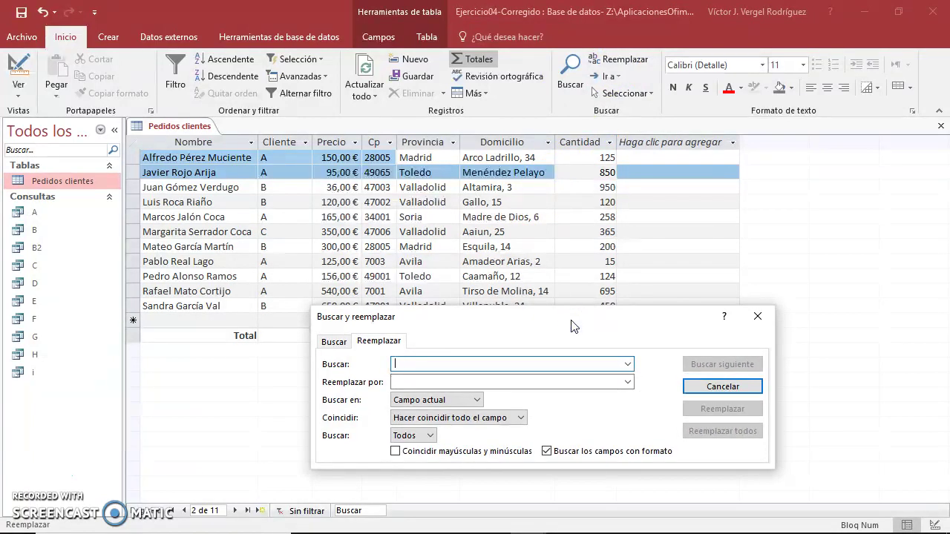
{"action": "key", "text": "Escape"}
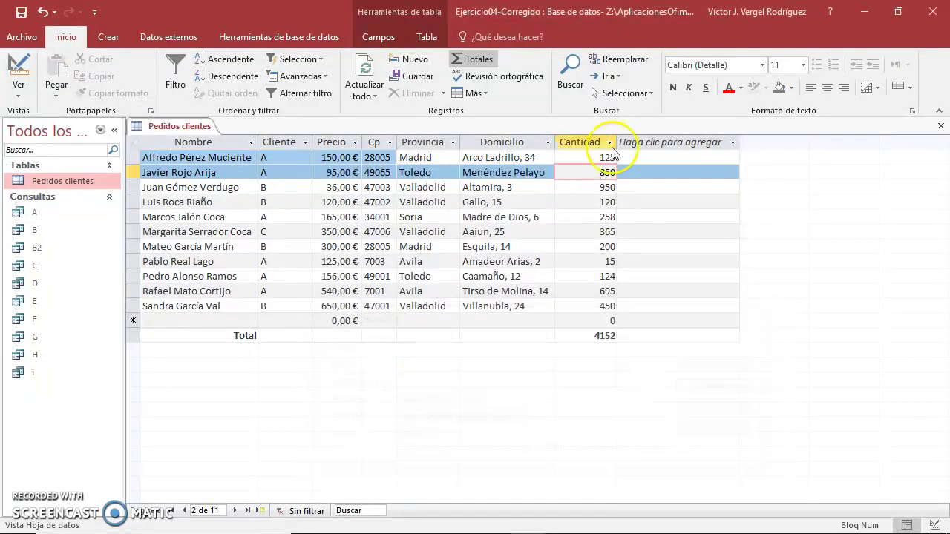
Try to replace every Valladolid with Valladoliz, searching only the current field, Cantidad.
{"action": "left_click", "coordinate": [598, 65]}
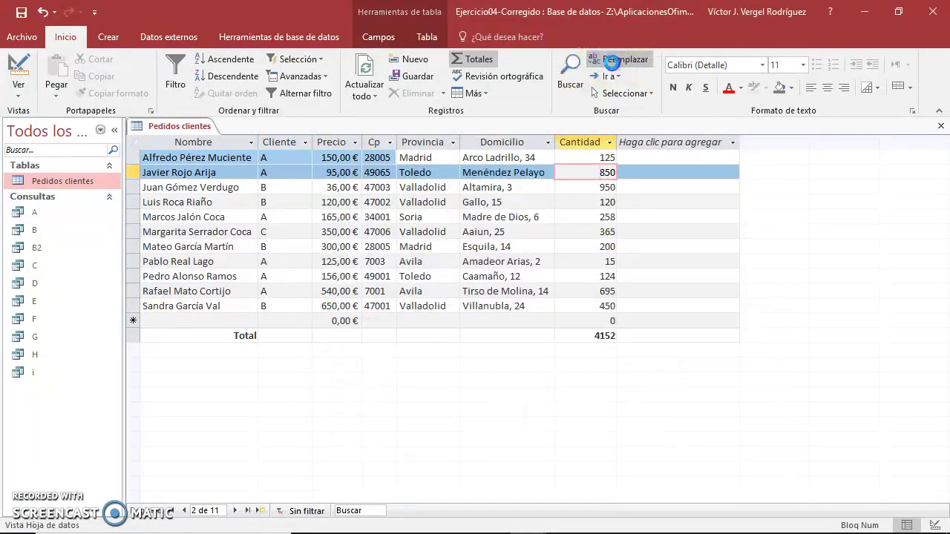
{"action": "type", "text": "Valladolid"}
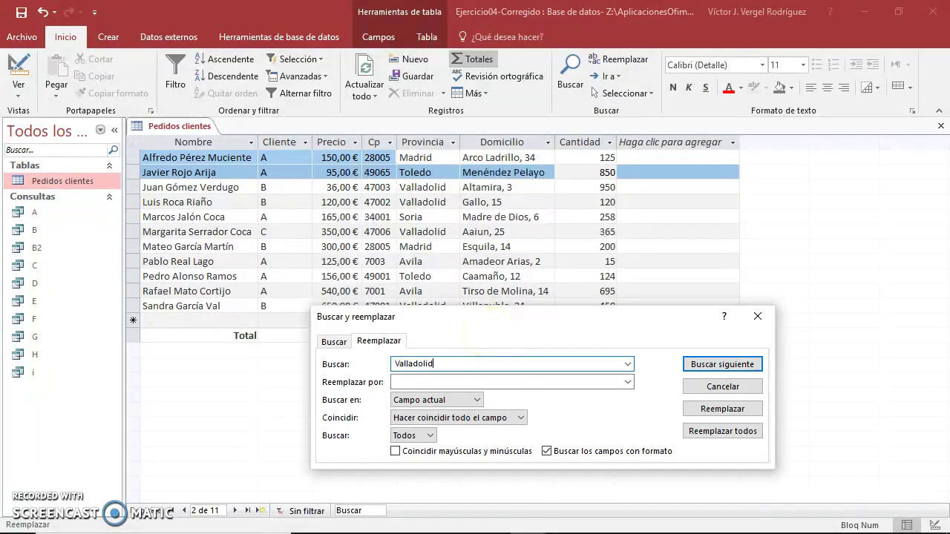
{"action": "key", "text": "Tab"}
{"action": "type", "text": "V"}
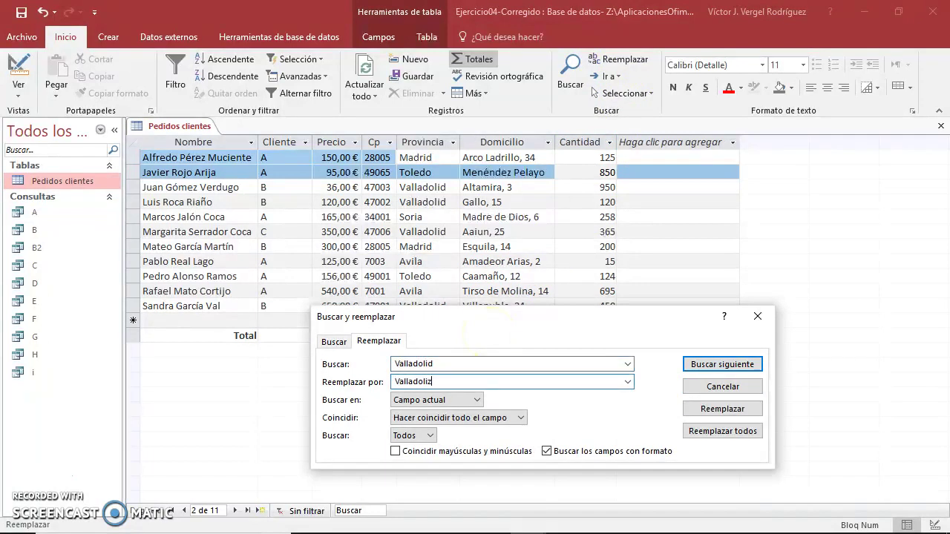
{"action": "left_click", "coordinate": [739, 438]}
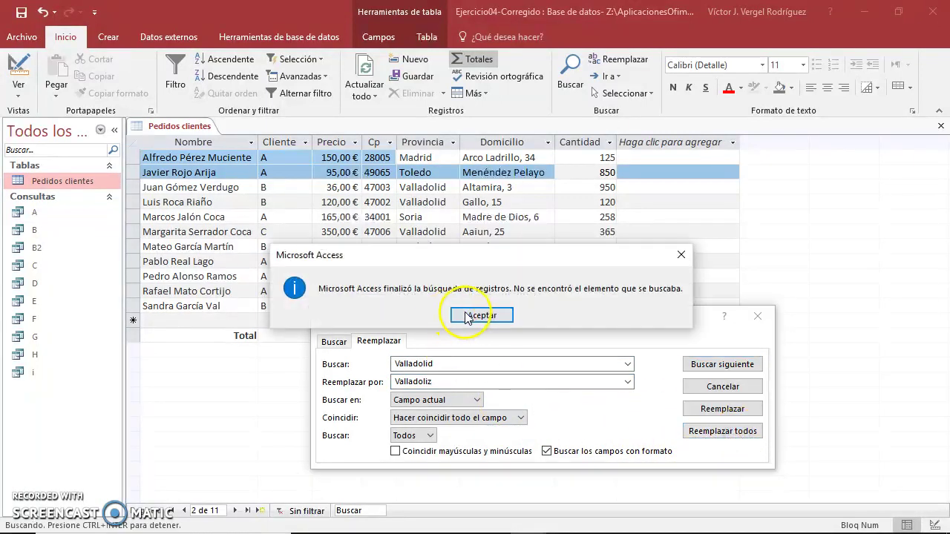
{"action": "left_click", "coordinate": [473, 317]}
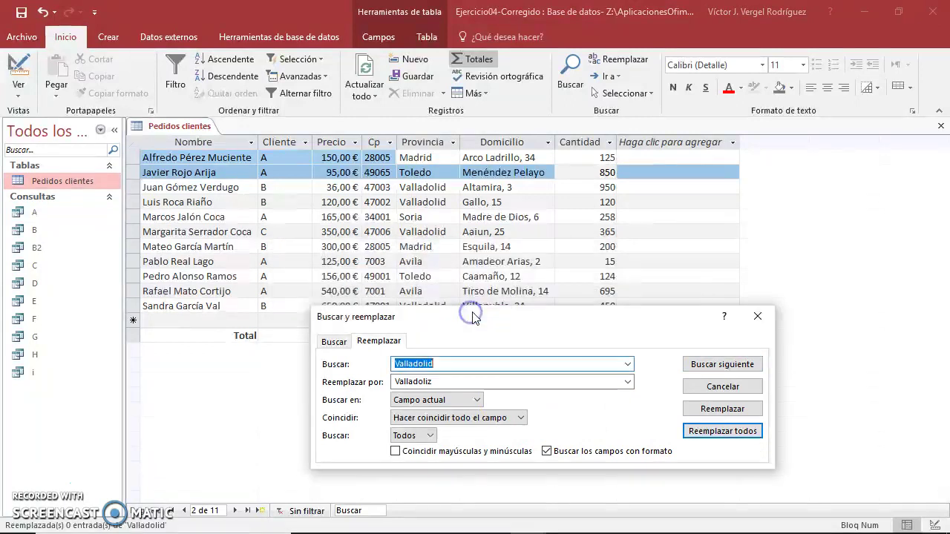
Select the whole Pedidos clientes table and find the next occurrence of Valladolid across all its fields.
{"action": "left_click", "coordinate": [185, 172]}
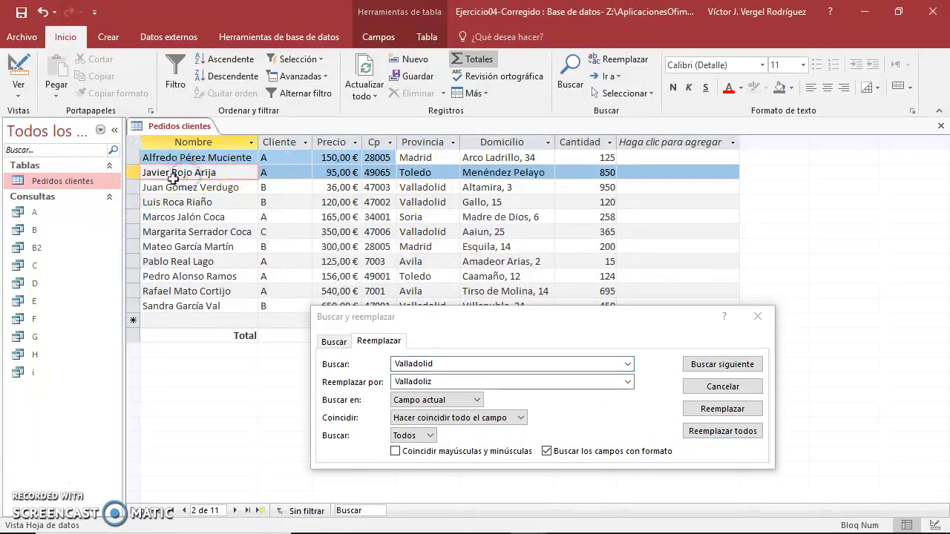
{"action": "left_click", "coordinate": [132, 141]}
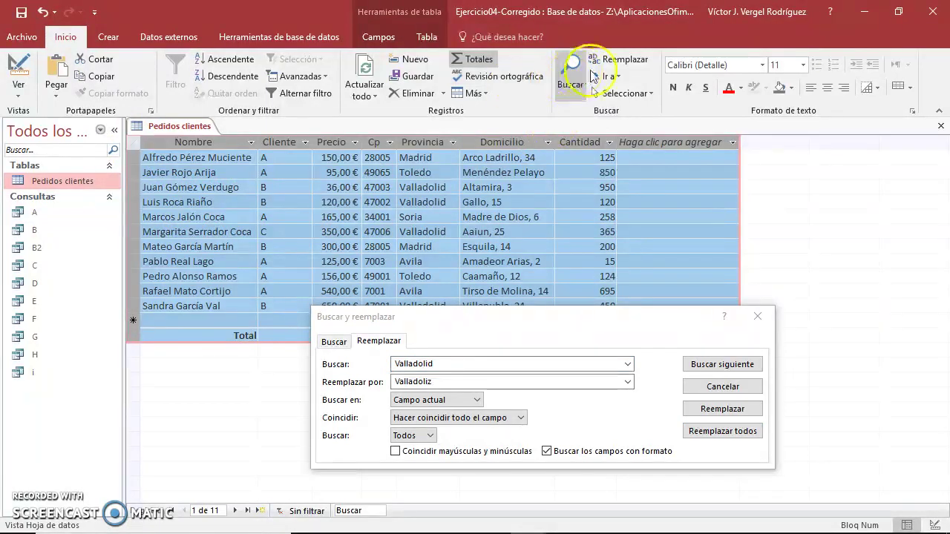
{"action": "left_click", "coordinate": [460, 401]}
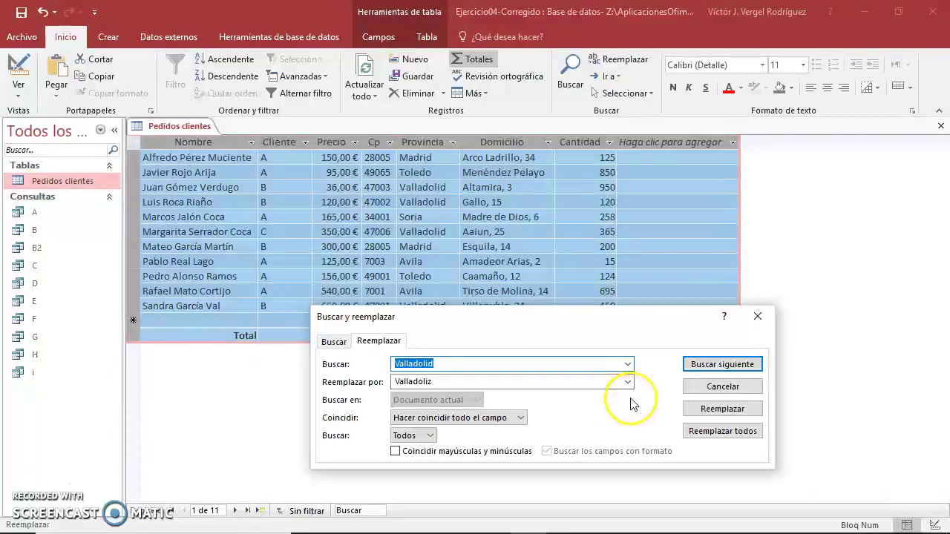
{"action": "left_click", "coordinate": [719, 364]}
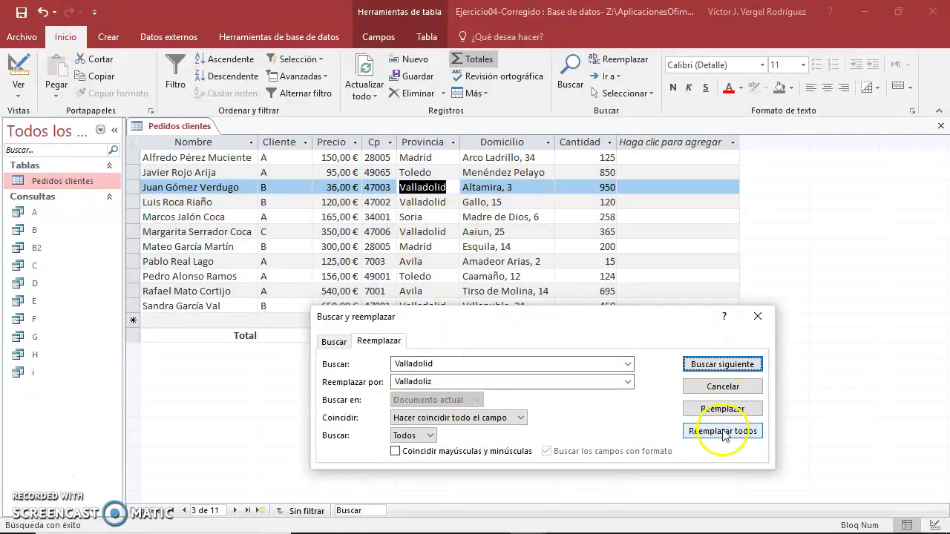
Examine the search text, replacement text and field-matching options of Find and Replace, and close the dialog without replacing anything.
{"action": "left_click_drag", "start_coordinate": [439, 365], "coordinate": [378, 365]}
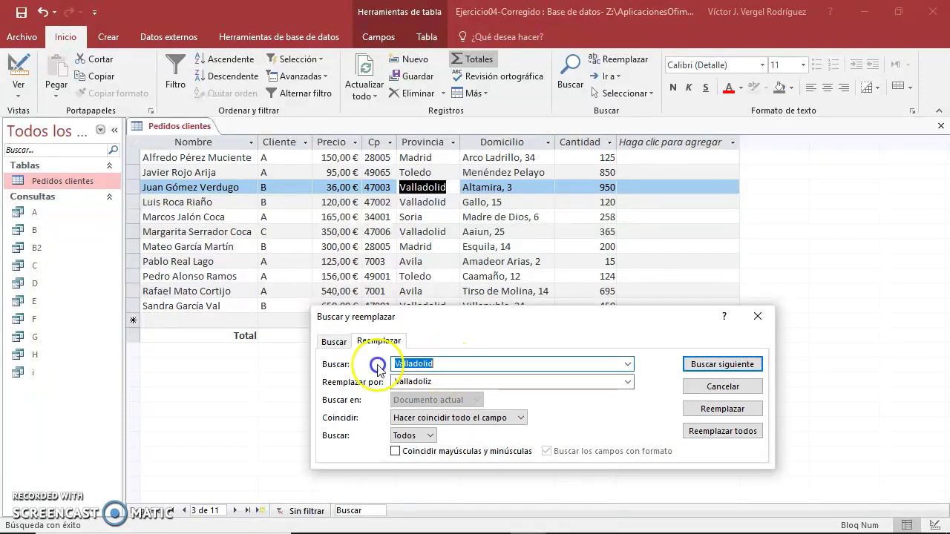
{"action": "left_click_drag", "start_coordinate": [499, 328], "coordinate": [659, 98]}
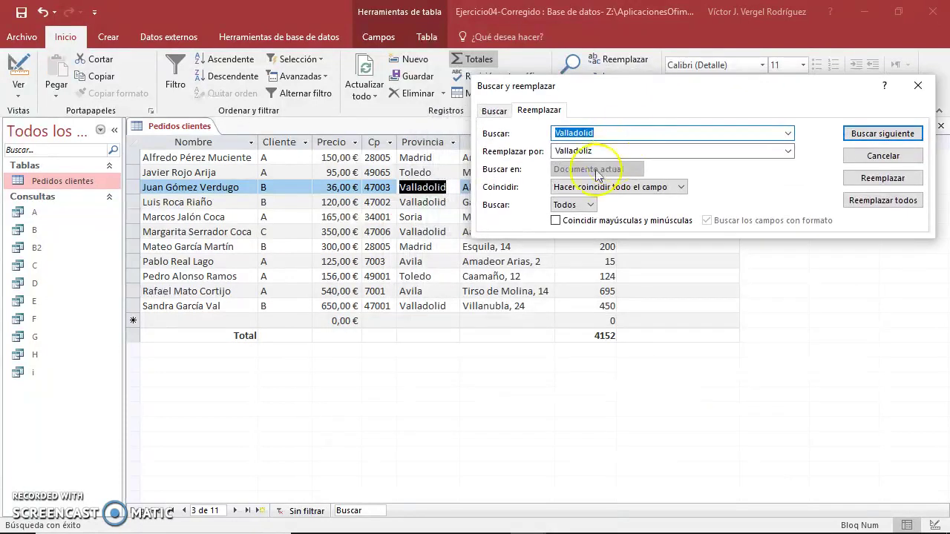
{"action": "key", "text": "Tab"}
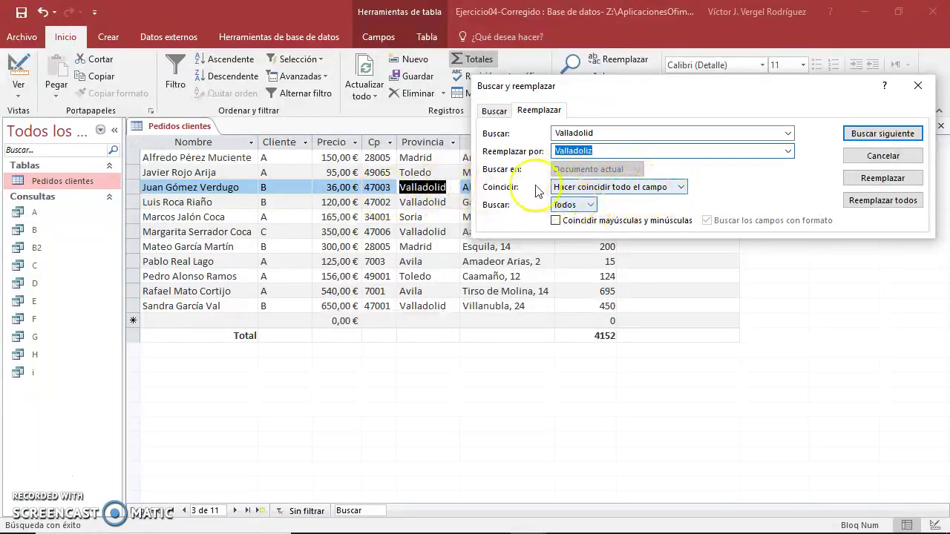
{"action": "left_click", "coordinate": [667, 188]}
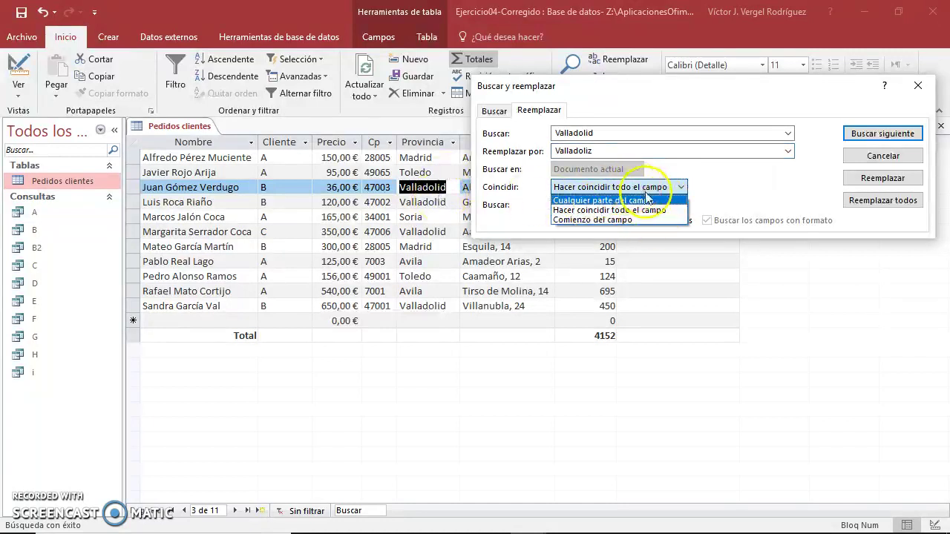
{"action": "left_click", "coordinate": [755, 194]}
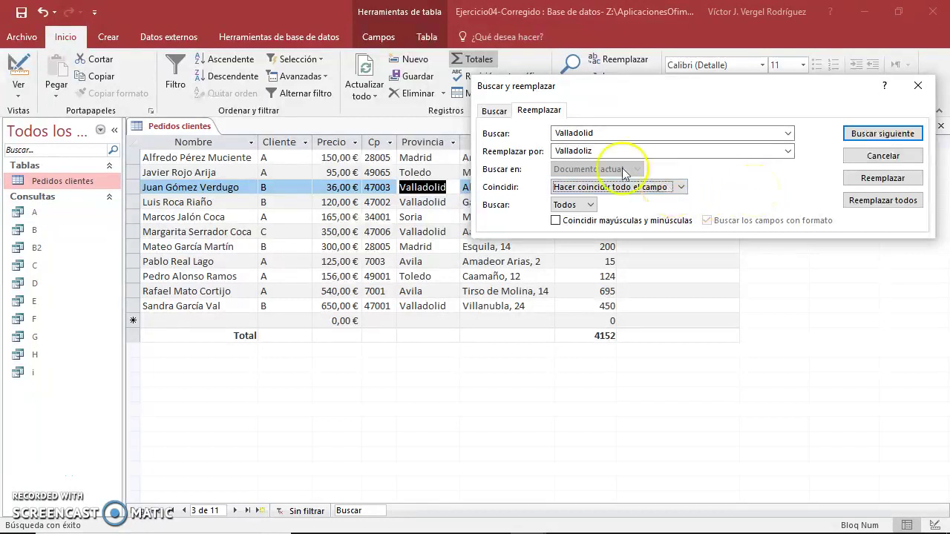
{"action": "left_click", "coordinate": [675, 187]}
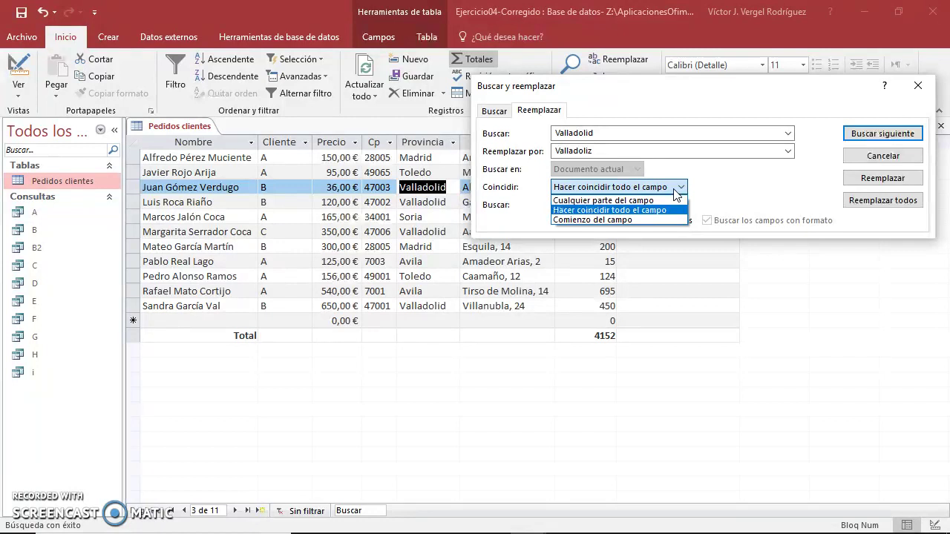
{"action": "left_click", "coordinate": [673, 189]}
{"action": "key", "text": "Escape"}
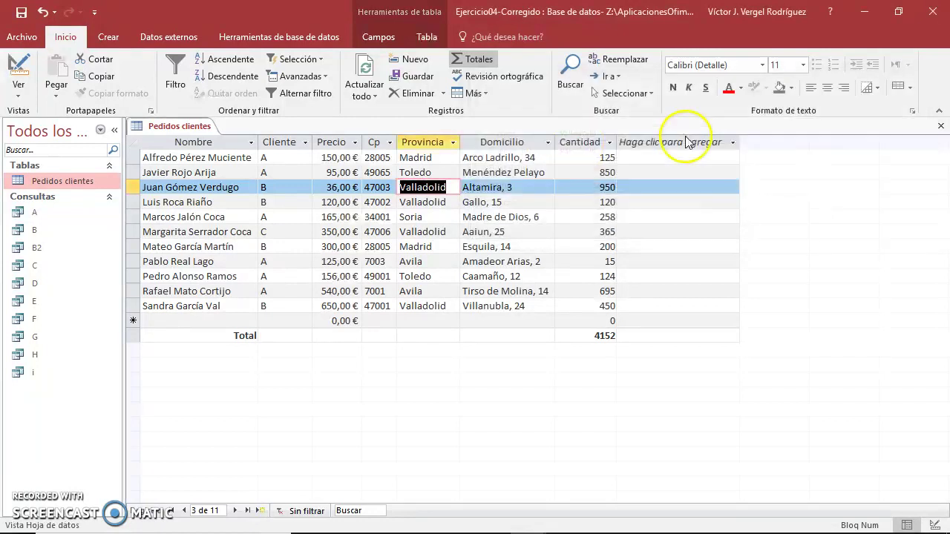
Set up Find and Replace to replace a comma with a hyphen, searching Documento actual and matching Cualquier parte del campo.
{"action": "left_click", "coordinate": [482, 185]}
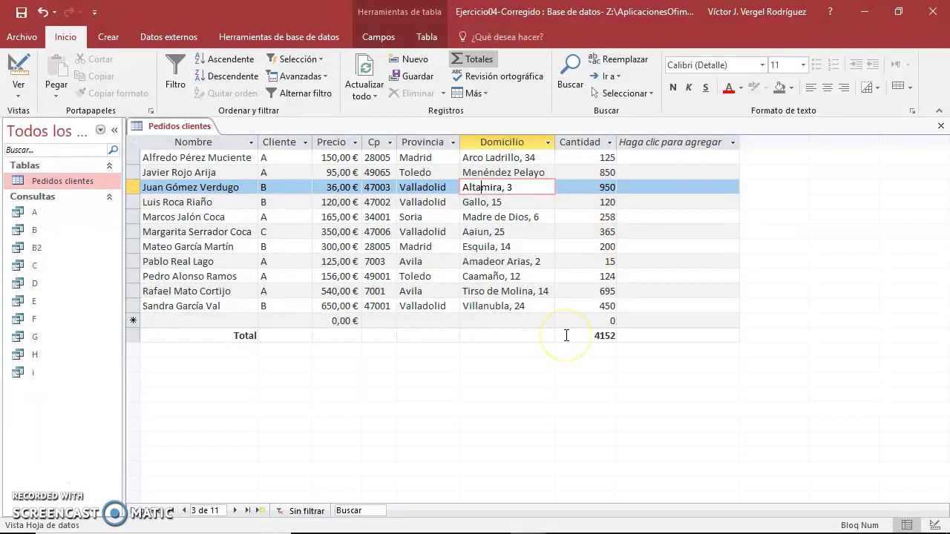
{"action": "left_click", "coordinate": [617, 64]}
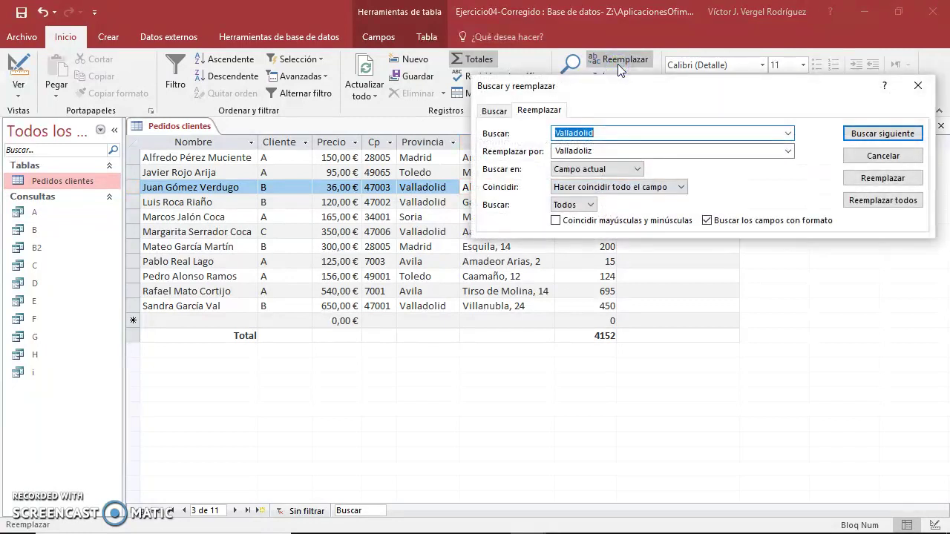
{"action": "type", "text": ","}
{"action": "left_click_drag", "start_coordinate": [598, 86], "coordinate": [727, 100]}
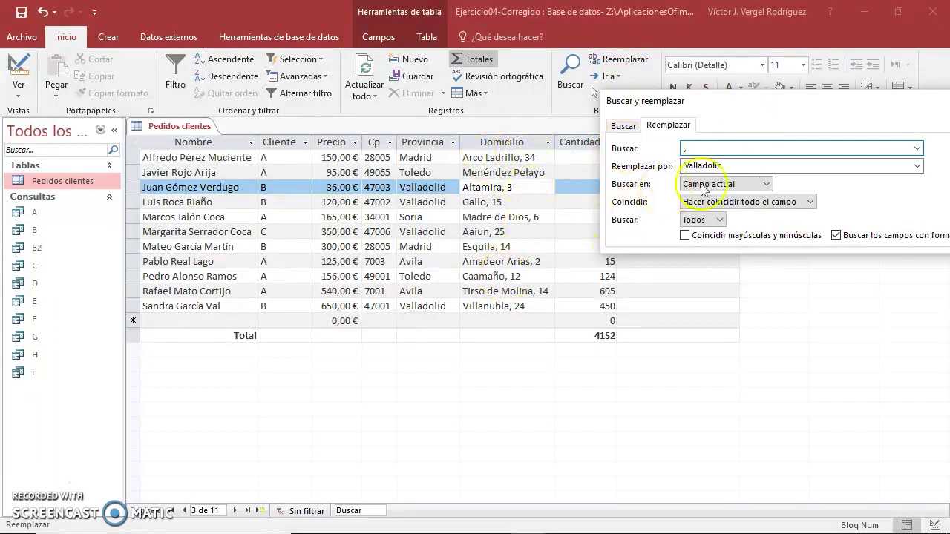
{"action": "key", "text": "Tab"}
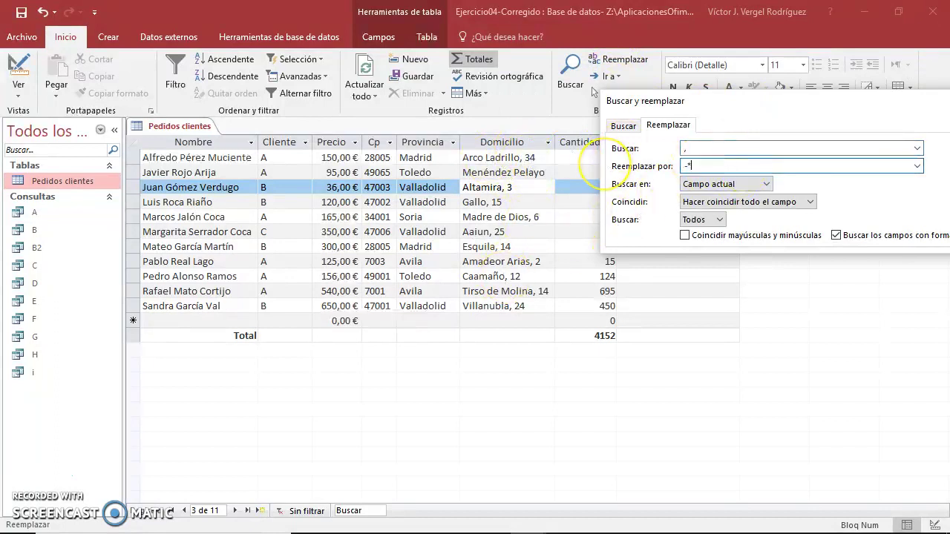
{"action": "left_click_drag", "start_coordinate": [805, 98], "coordinate": [316, 304]}
{"action": "left_click", "coordinate": [274, 394]}
{"action": "left_click", "coordinate": [267, 415]}
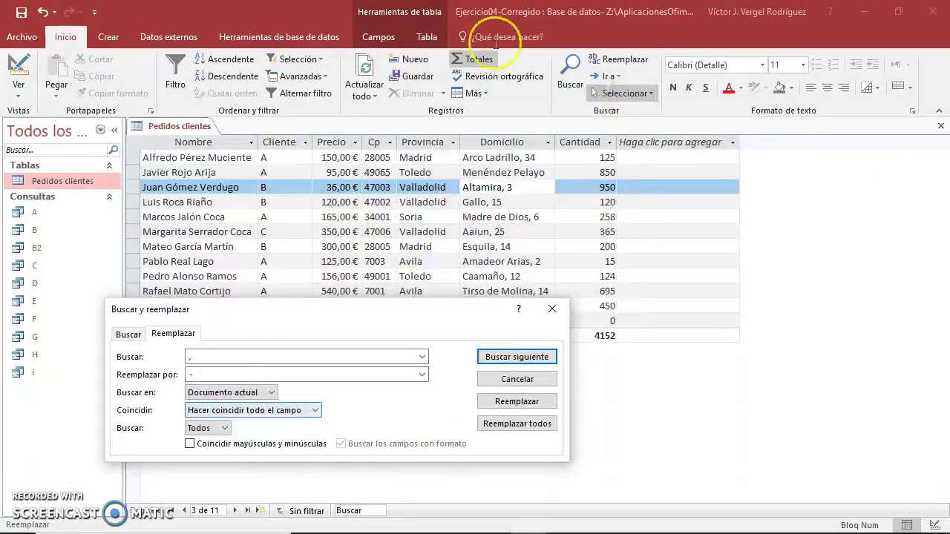
{"action": "left_click", "coordinate": [294, 418]}
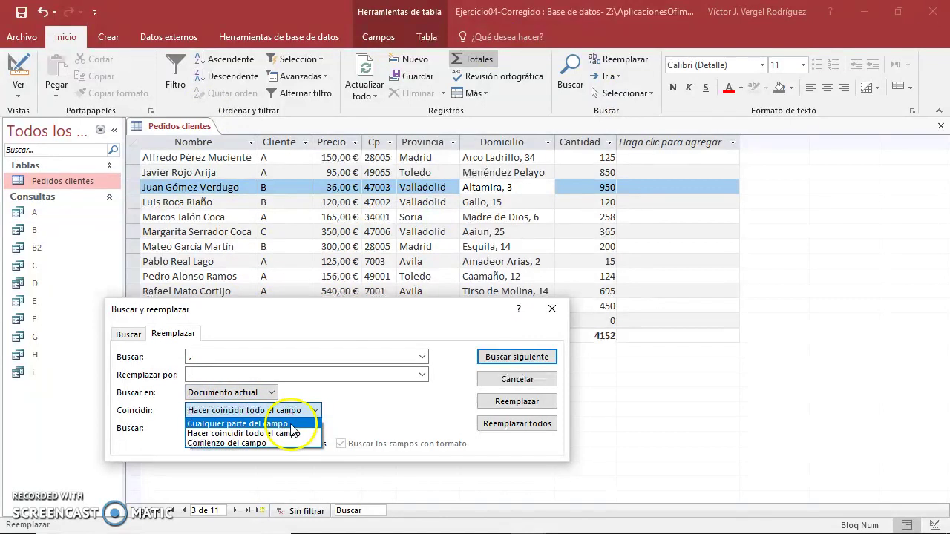
{"action": "left_click", "coordinate": [291, 424]}
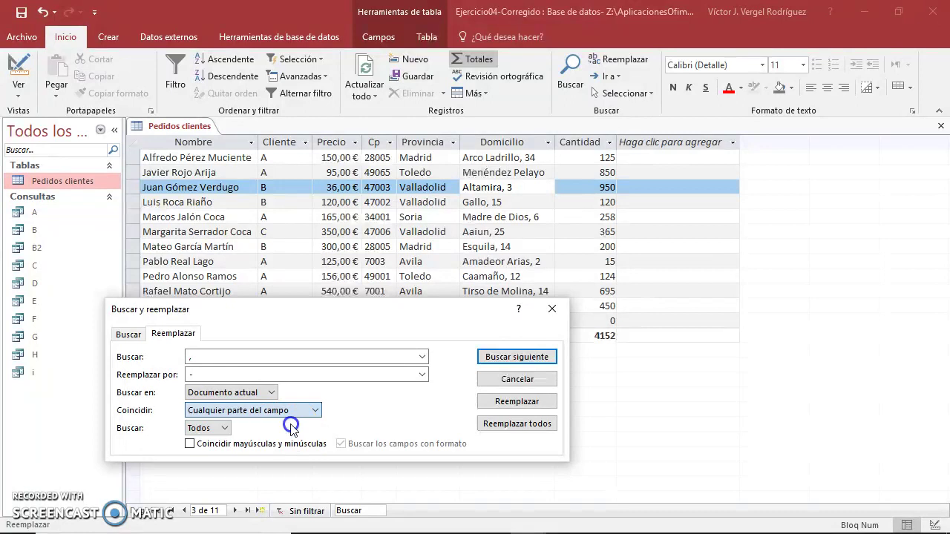
Find the next comma and try to replace the commas with hyphens throughout the whole table.
{"action": "left_click", "coordinate": [529, 366]}
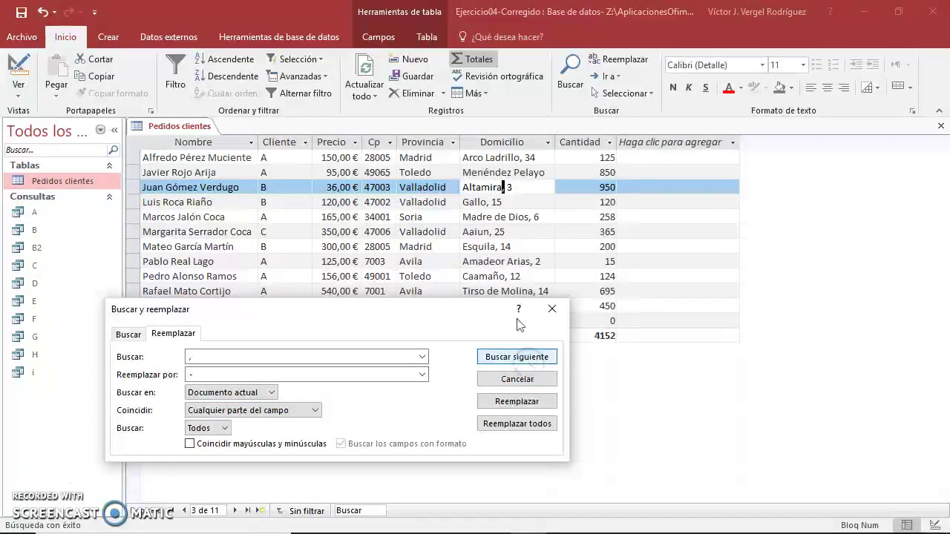
{"action": "left_click", "coordinate": [523, 426]}
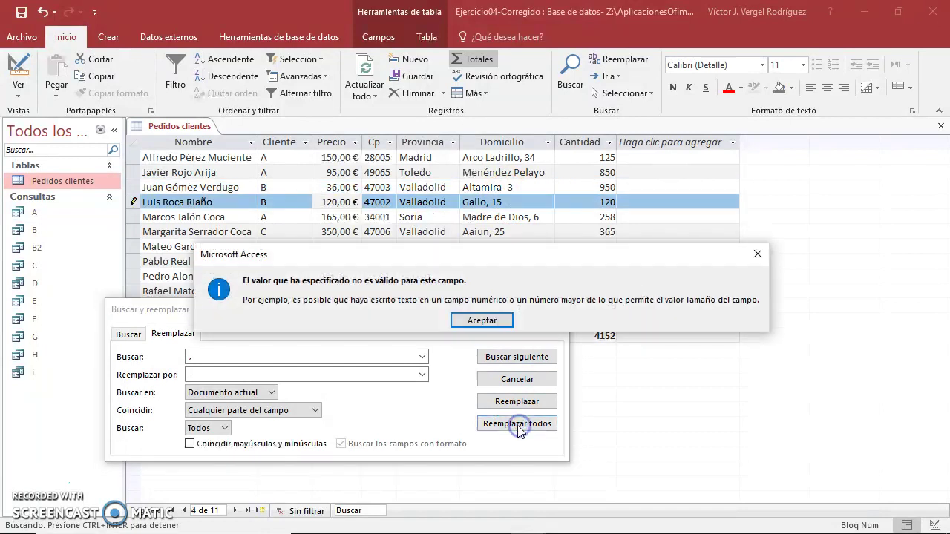
{"action": "left_click", "coordinate": [495, 321]}
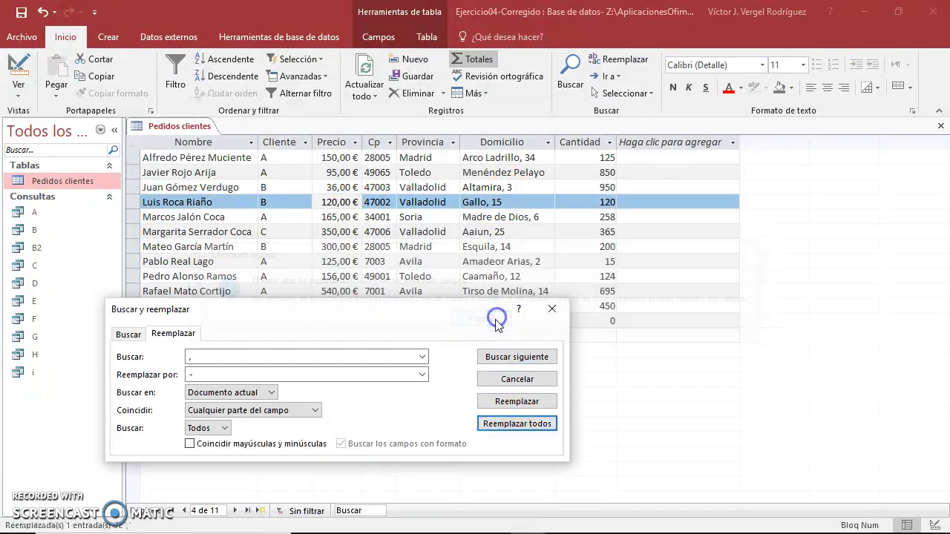
{"action": "left_click", "coordinate": [520, 402]}
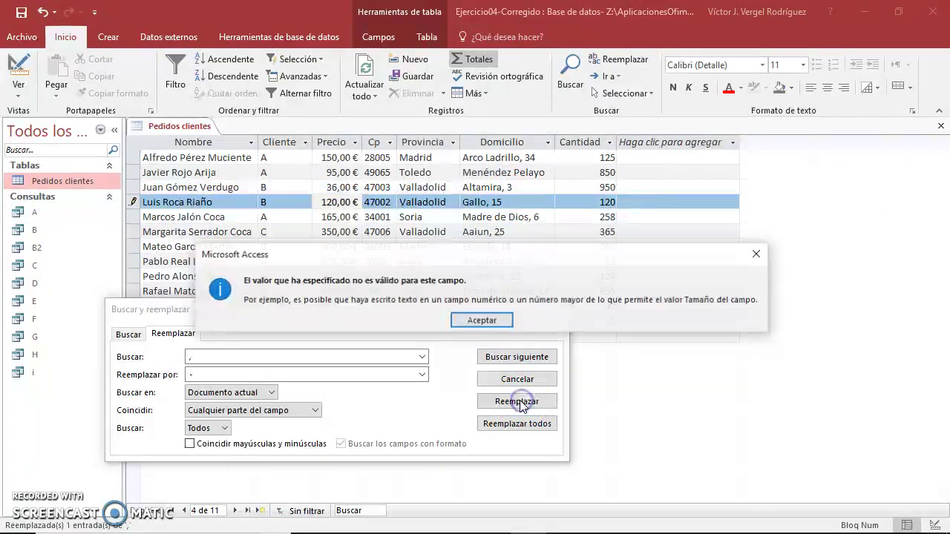
{"action": "left_click", "coordinate": [488, 323]}
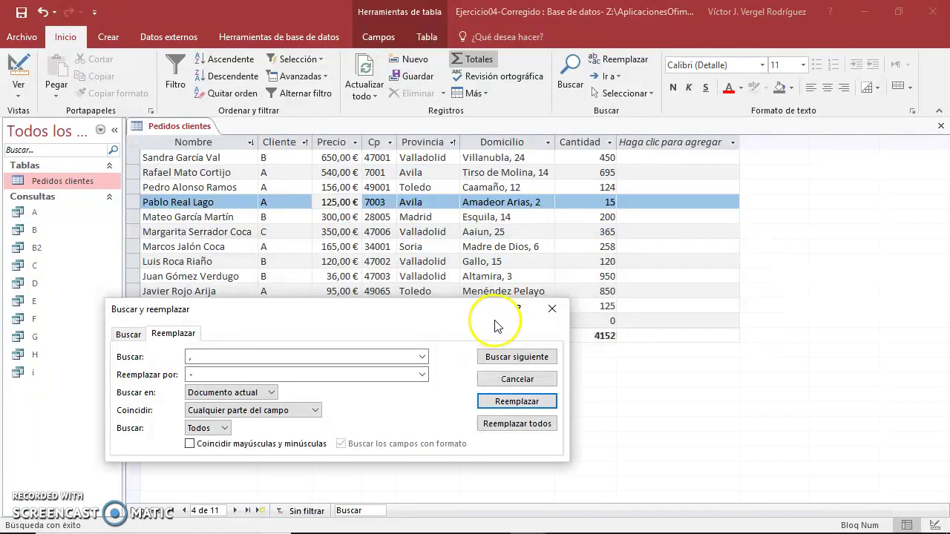
Re-enter the hyphen as the replacement text and review the search scope, field-matching and search direction options without changing them.
{"action": "left_click", "coordinate": [223, 375]}
{"action": "key", "text": "BackSpace"}
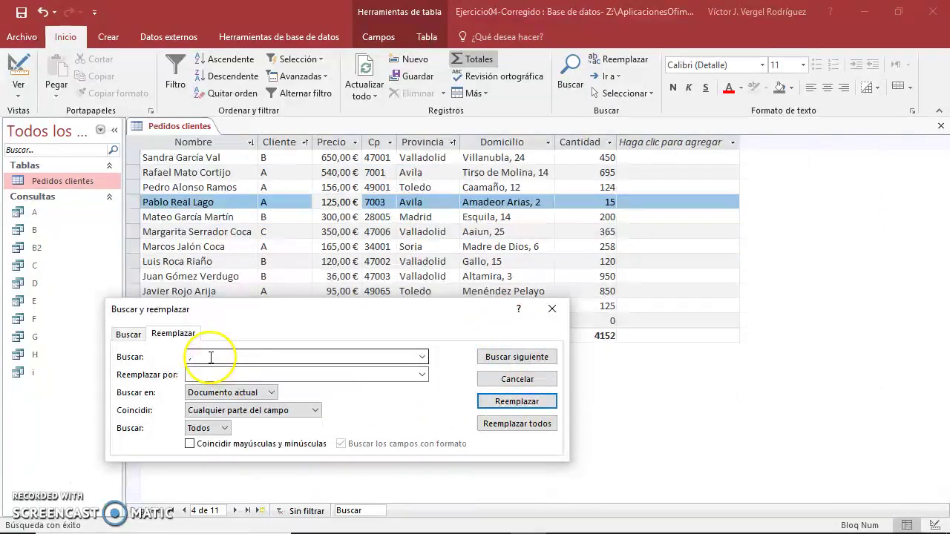
{"action": "type", "text": "-"}
{"action": "key", "text": "shift+Tab"}
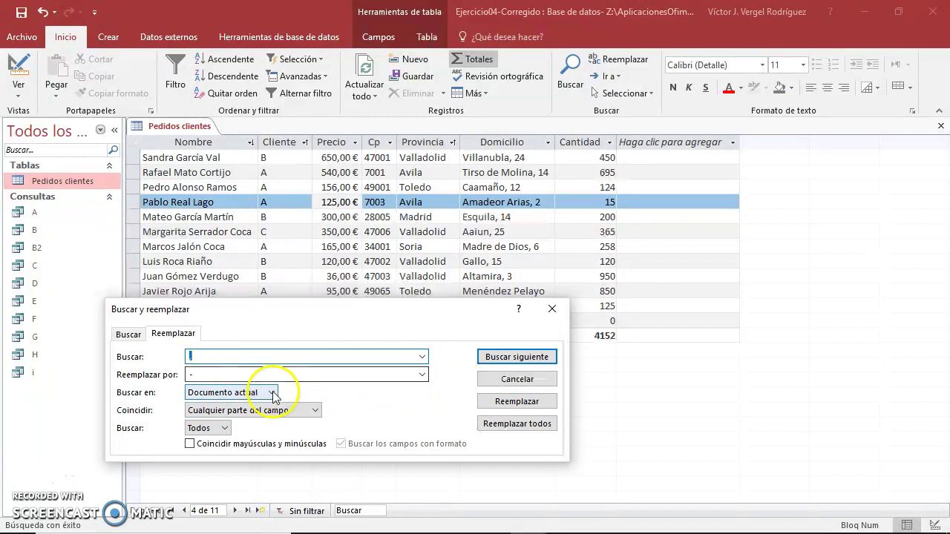
{"action": "left_click", "coordinate": [272, 393]}
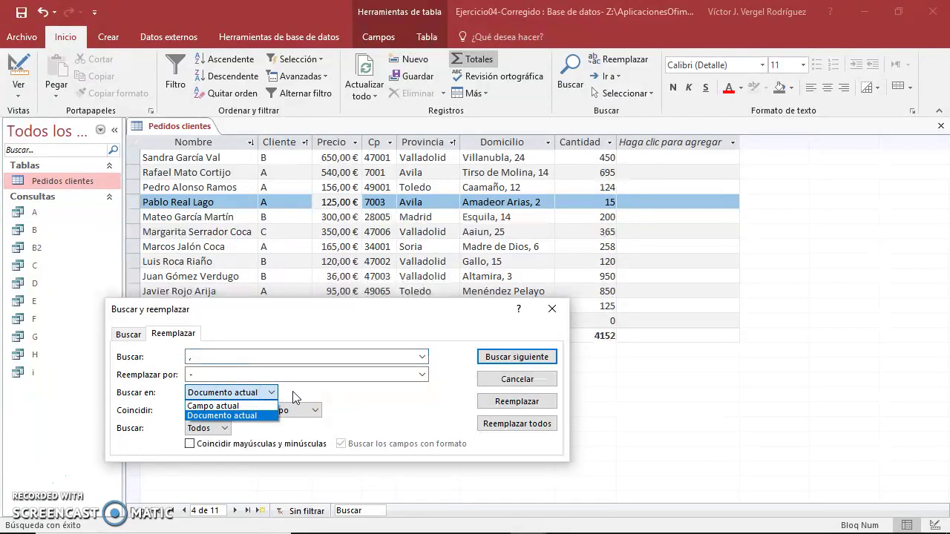
{"action": "left_click", "coordinate": [295, 397]}
{"action": "left_click", "coordinate": [315, 409]}
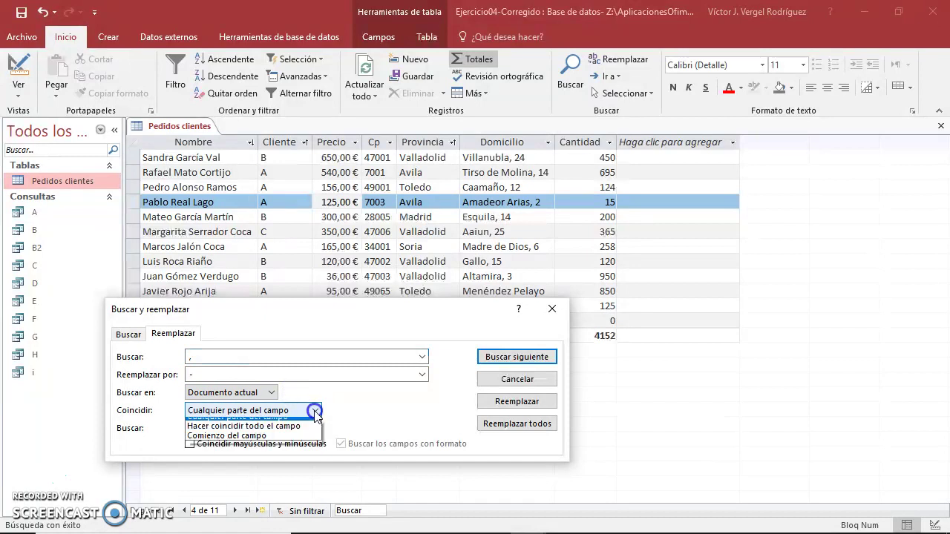
{"action": "left_click", "coordinate": [354, 410]}
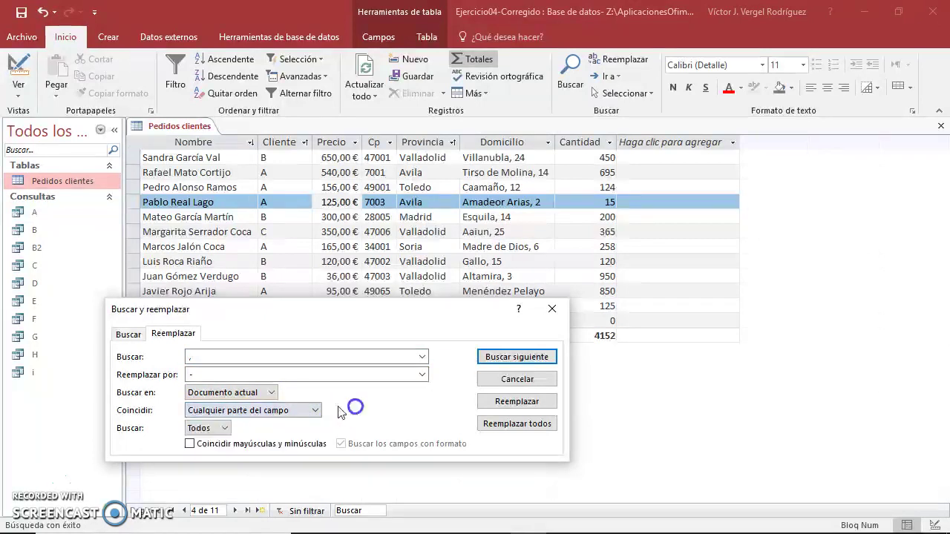
{"action": "left_click", "coordinate": [225, 428]}
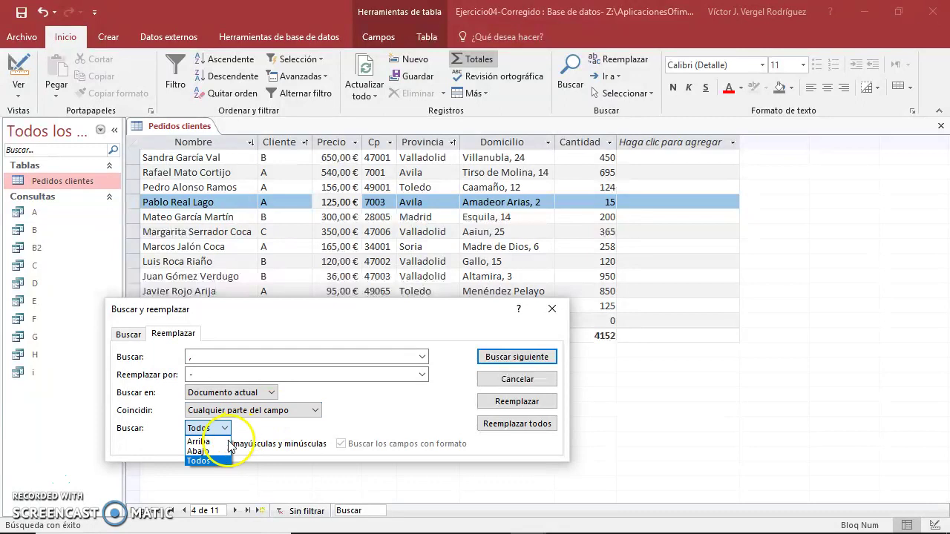
{"action": "left_click", "coordinate": [204, 461]}
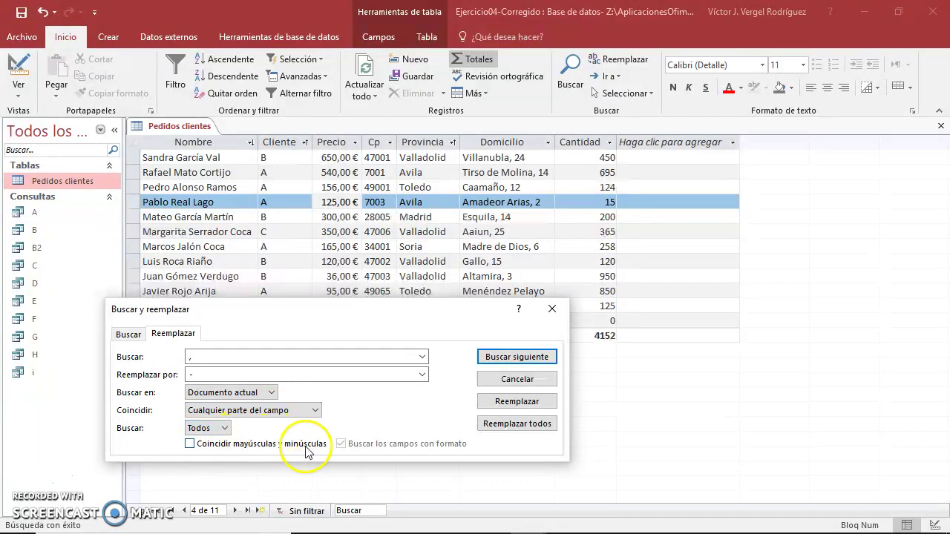
Find successive commas up to the one in the ninth record's Domicilio field and replace that comma with a hyphen.
{"action": "left_click", "coordinate": [512, 359]}
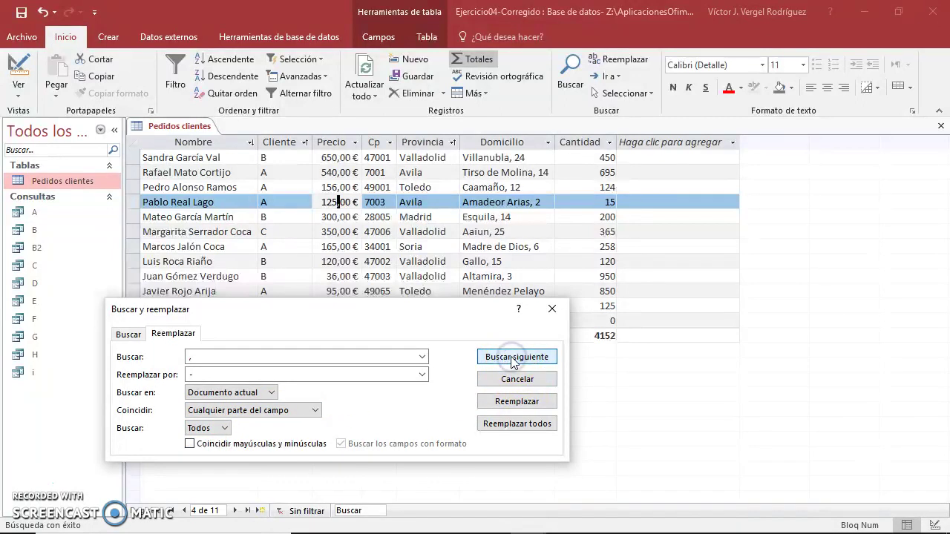
{"action": "left_click", "coordinate": [512, 359]}
{"action": "left_click", "coordinate": [512, 359]}
{"action": "left_click", "coordinate": [512, 359]}
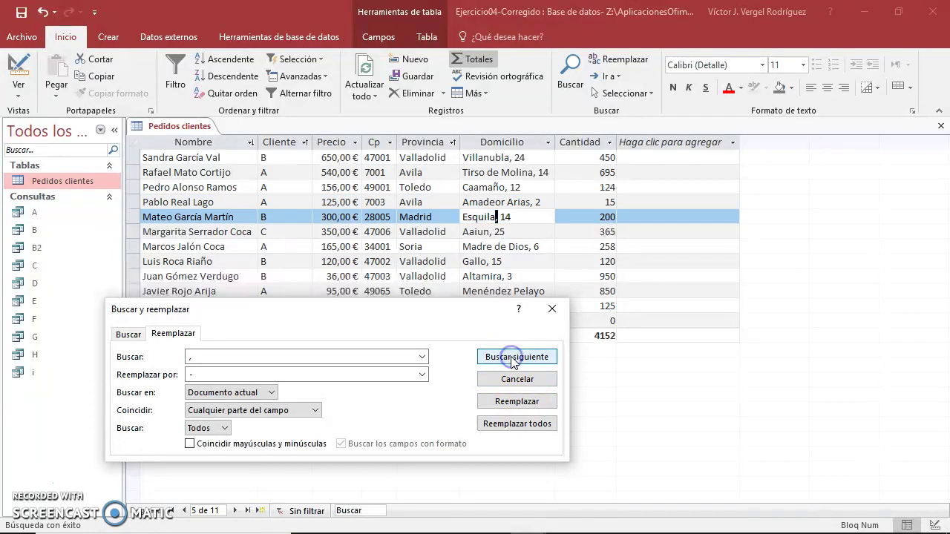
{"action": "left_click", "coordinate": [512, 359]}
{"action": "left_click", "coordinate": [512, 359]}
{"action": "left_click", "coordinate": [512, 359]}
{"action": "left_click", "coordinate": [512, 359]}
{"action": "left_click", "coordinate": [512, 359]}
{"action": "left_click", "coordinate": [512, 359]}
{"action": "left_click", "coordinate": [511, 359]}
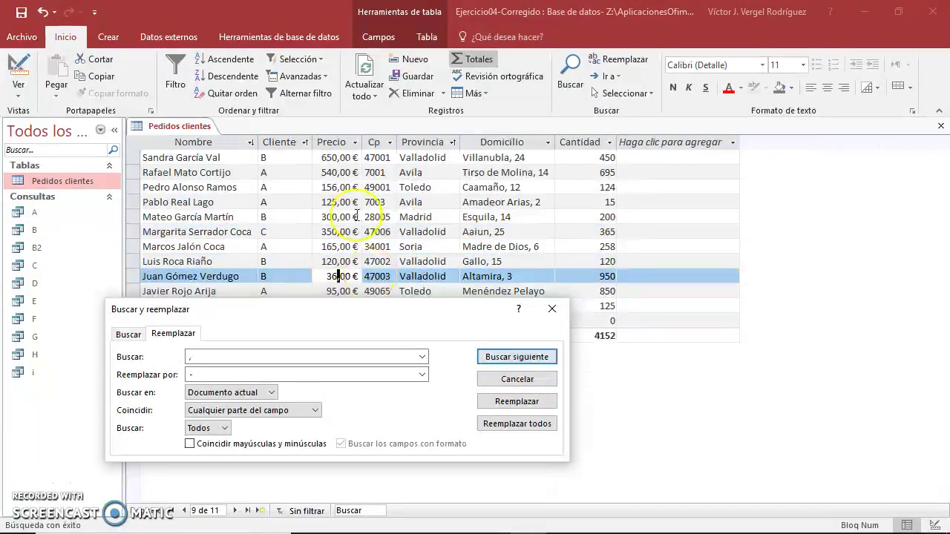
{"action": "left_click", "coordinate": [483, 360]}
{"action": "left_click", "coordinate": [502, 356]}
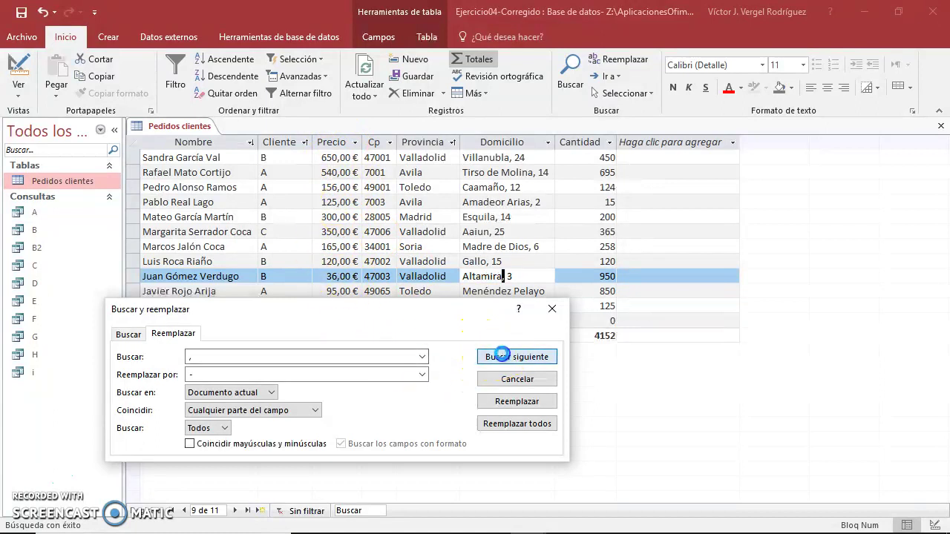
{"action": "left_click", "coordinate": [512, 401]}
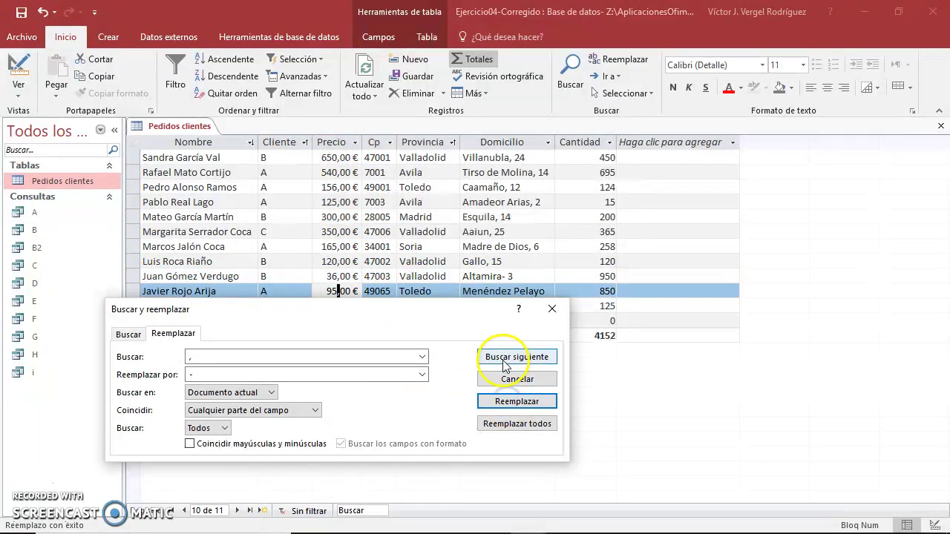
Try to replace the comma in the last record's Precio value with a hyphen.
{"action": "left_click", "coordinate": [505, 358]}
{"action": "left_click", "coordinate": [510, 403]}
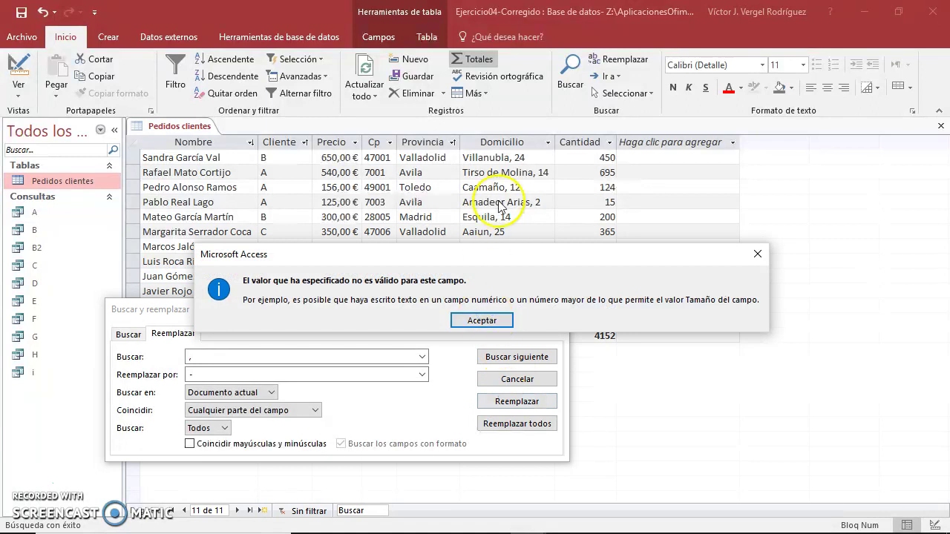
{"action": "left_click", "coordinate": [483, 323]}
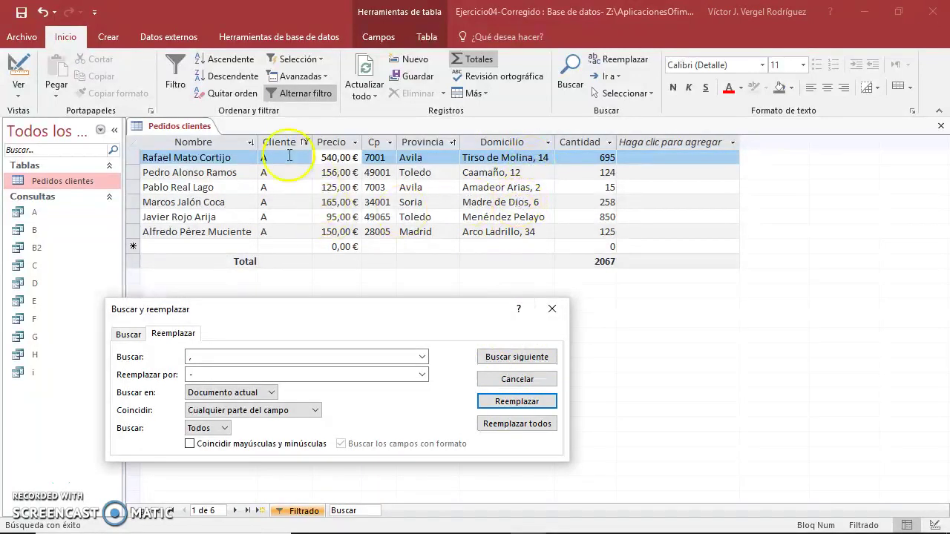
{"action": "left_click", "coordinate": [332, 141]}
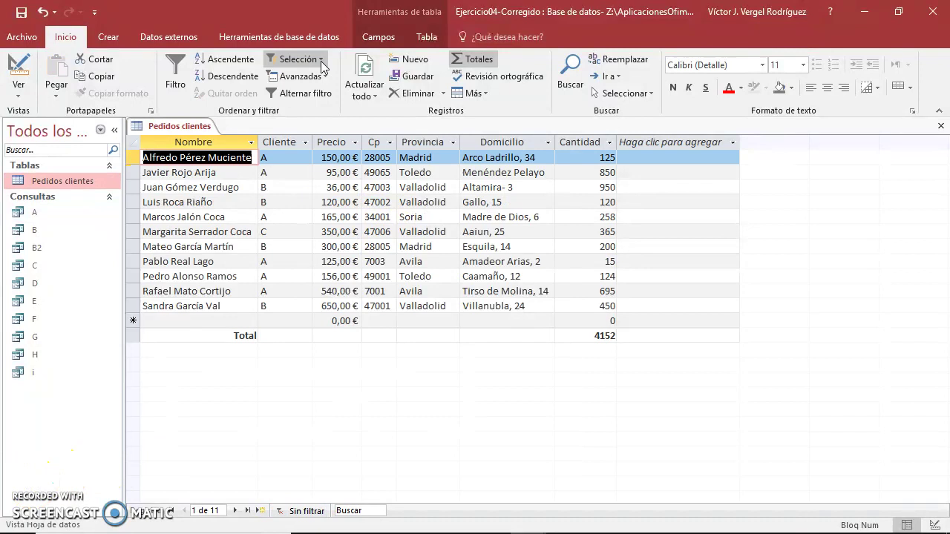
Filter the table by selection to Cliente equal to A, select the filtered records, and turn the filter off.
{"action": "left_click", "coordinate": [321, 64]}
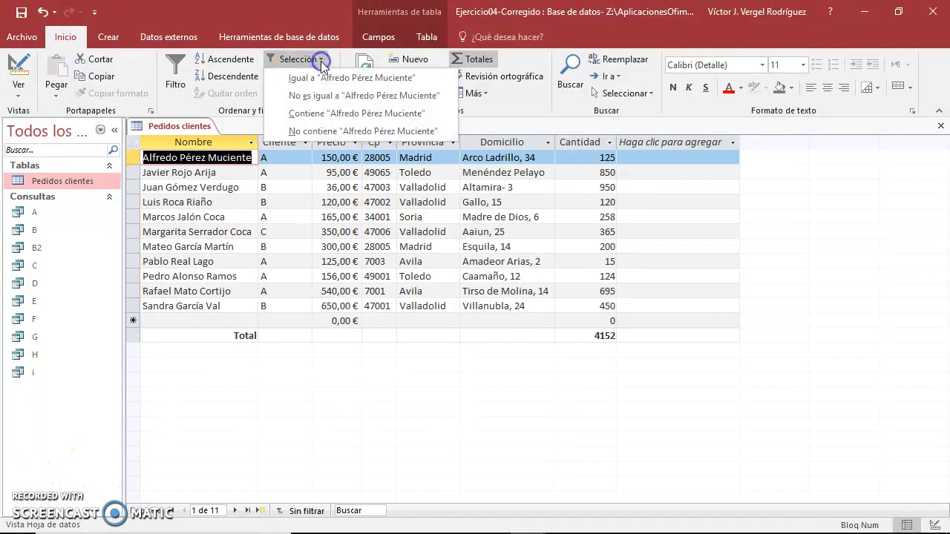
{"action": "left_click", "coordinate": [281, 156]}
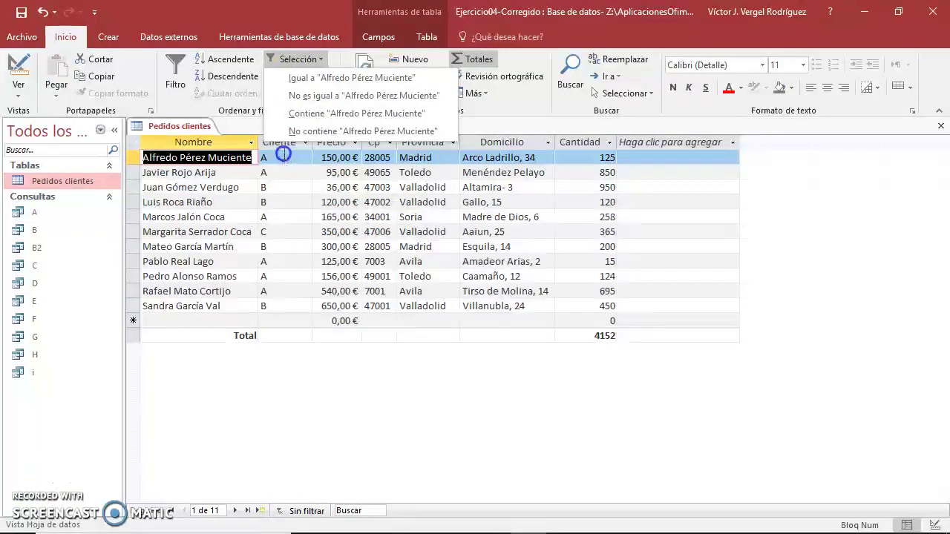
{"action": "left_click", "coordinate": [312, 59]}
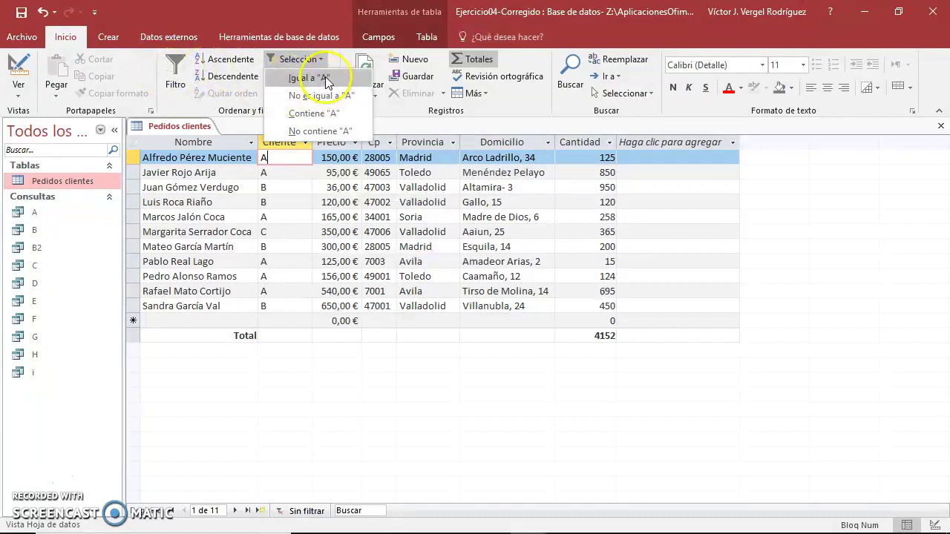
{"action": "left_click", "coordinate": [315, 78]}
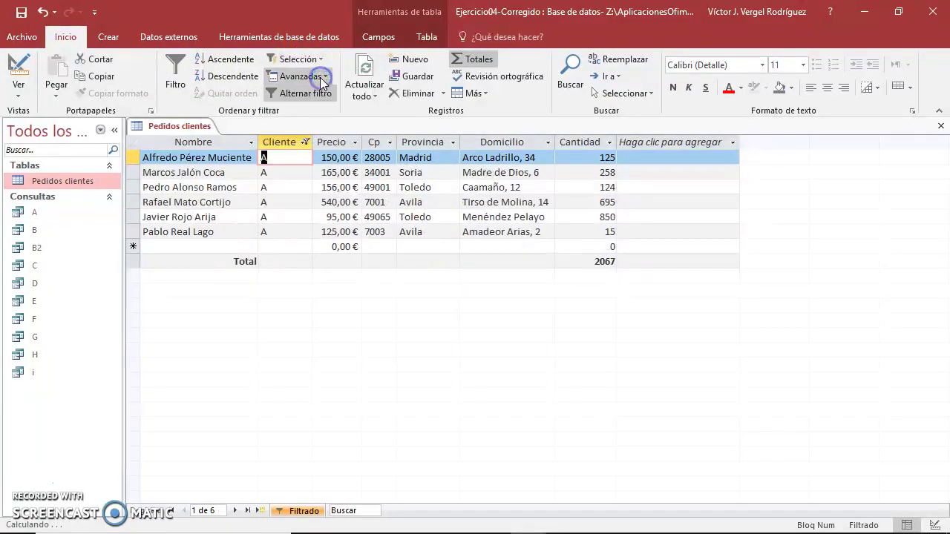
{"action": "left_click_drag", "start_coordinate": [132, 158], "coordinate": [131, 231]}
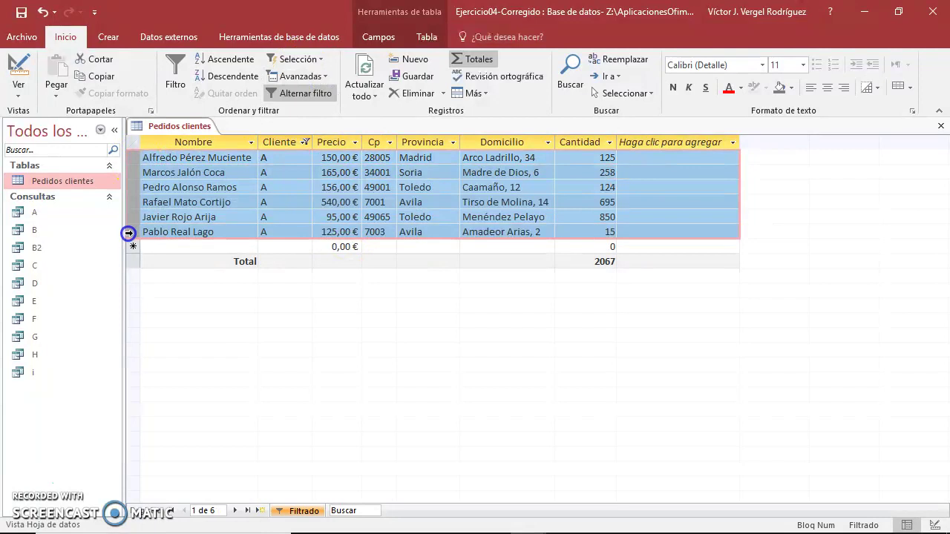
{"action": "left_click", "coordinate": [308, 92]}
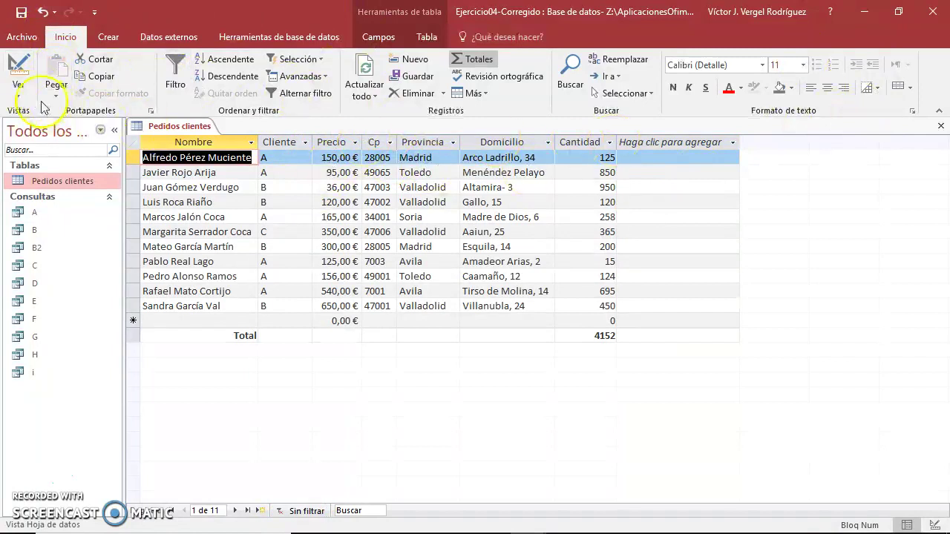
Look at the table's field names and data types in Design view and return to Datasheet view.
{"action": "left_click", "coordinate": [18, 69]}
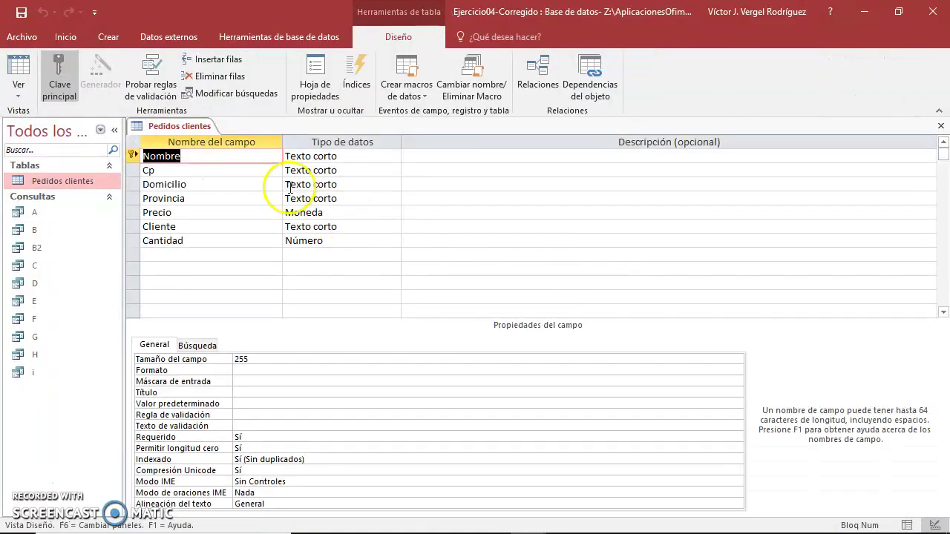
{"action": "left_click", "coordinate": [18, 69]}
{"action": "left_click", "coordinate": [498, 319]}
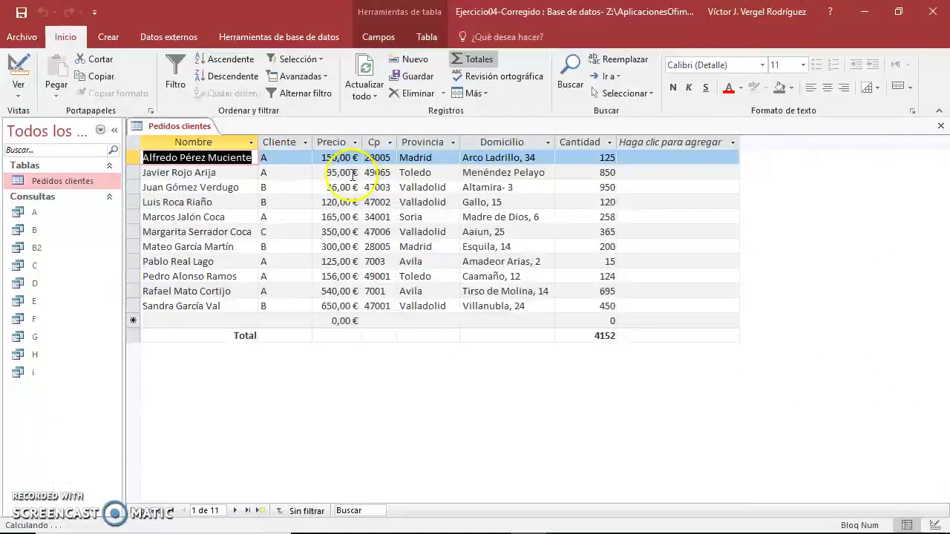